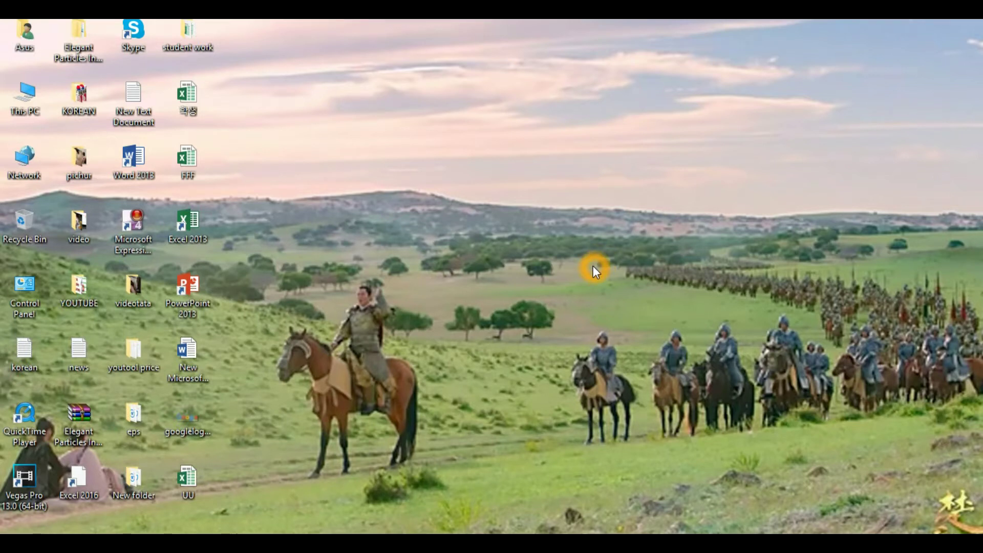
# Refresh the desktop several times
pyautogui.rightClick(457, 208)
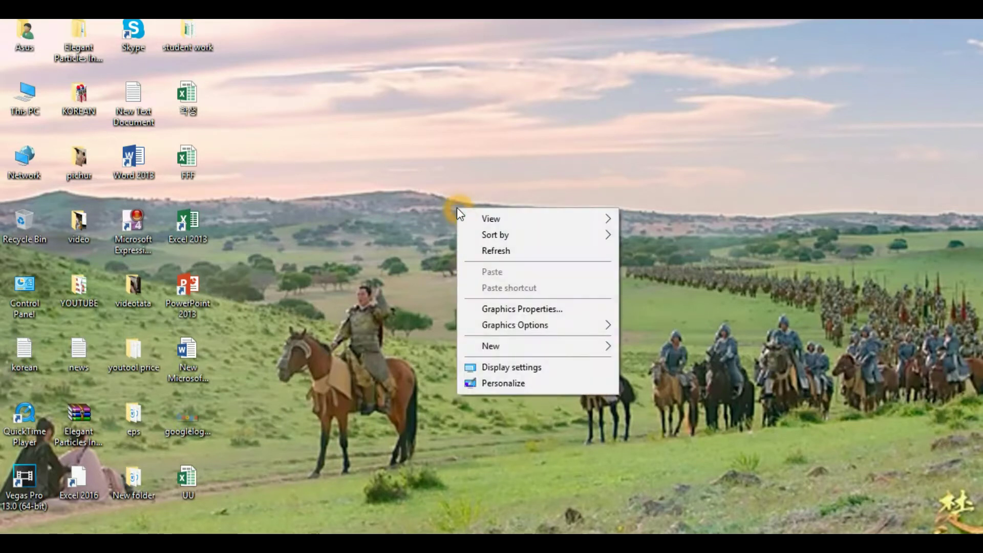
pyautogui.click(496, 250)
pyautogui.rightClick(485, 214)
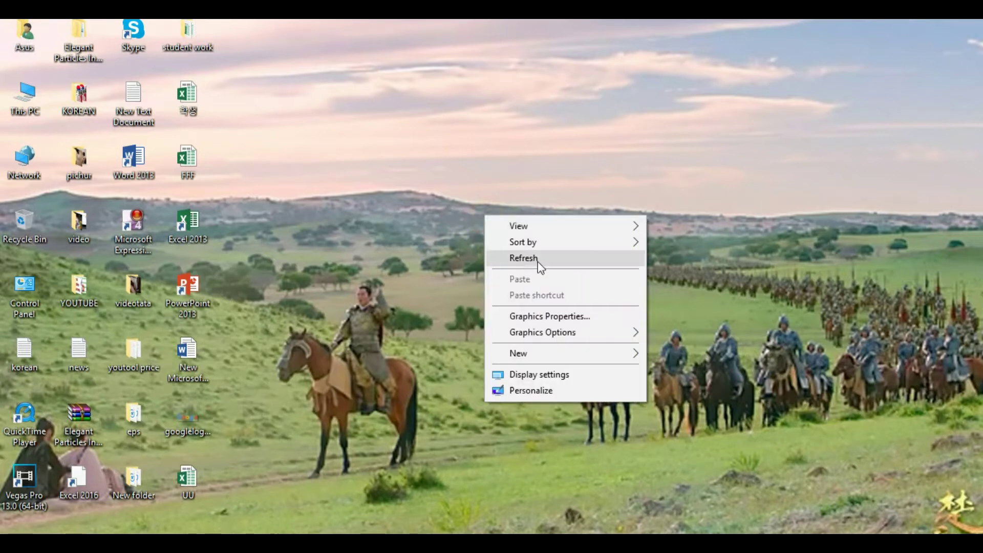
pyautogui.click(530, 259)
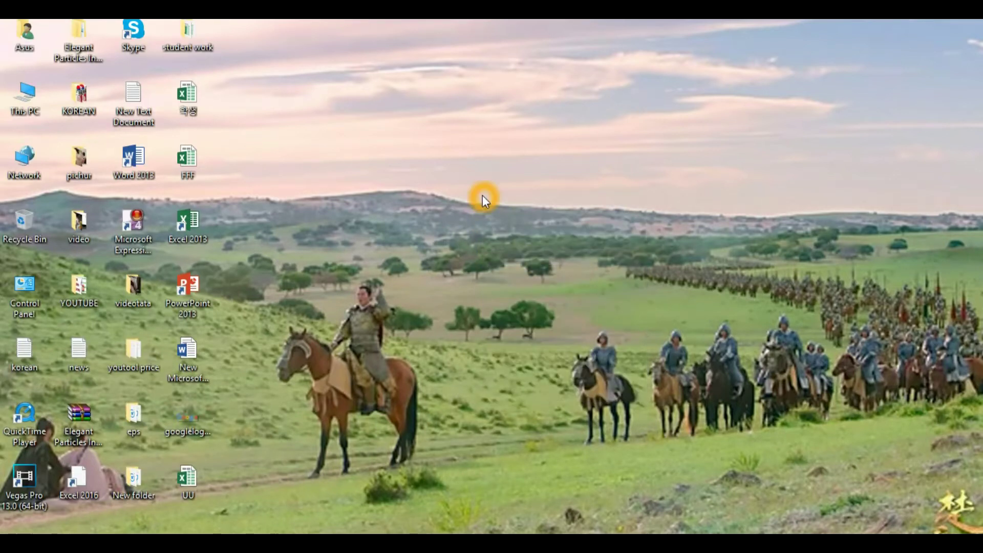
pyautogui.rightClick(527, 241)
pyautogui.click(550, 284)
pyautogui.rightClick(468, 158)
pyautogui.click(509, 200)
# Find and launch the Run dialog, and open the user's temporary files folder with the command %temp%
pyautogui.press('super+s')
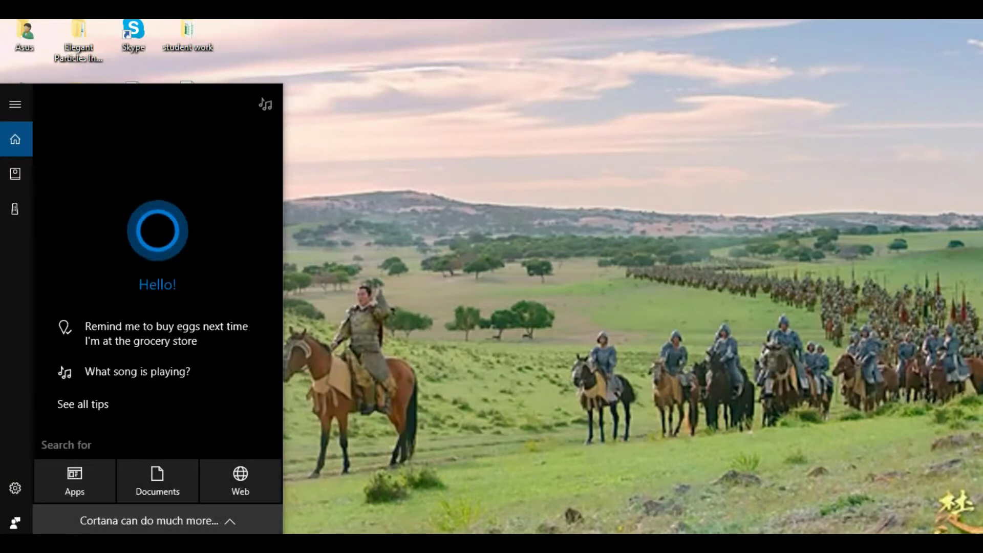
pyautogui.write('r')
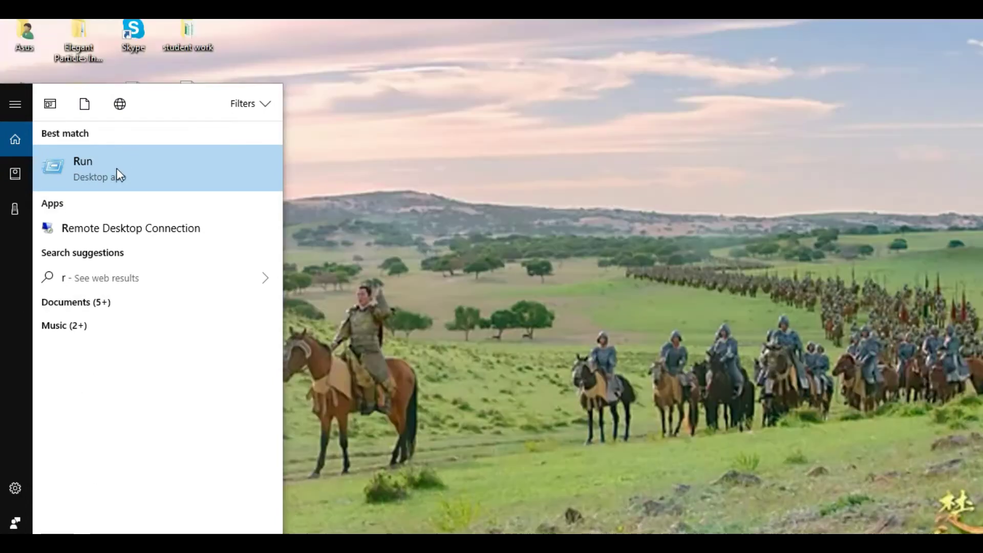
pyautogui.click(106, 170)
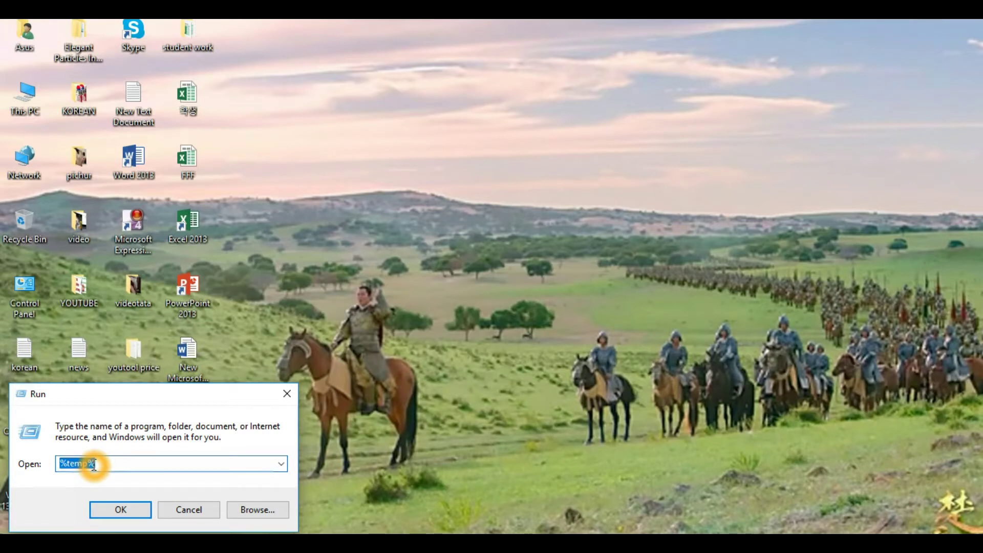
pyautogui.write('%')
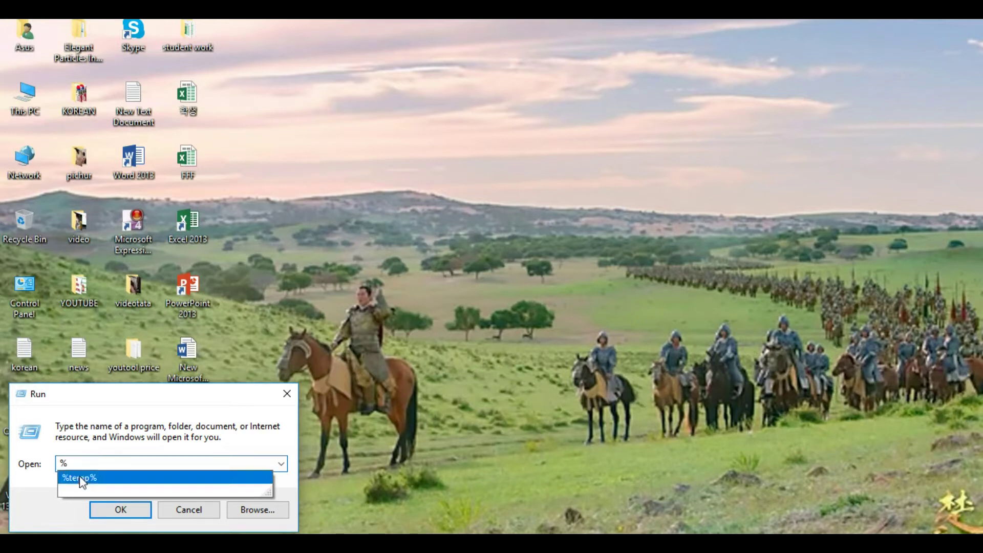
pyautogui.click(80, 479)
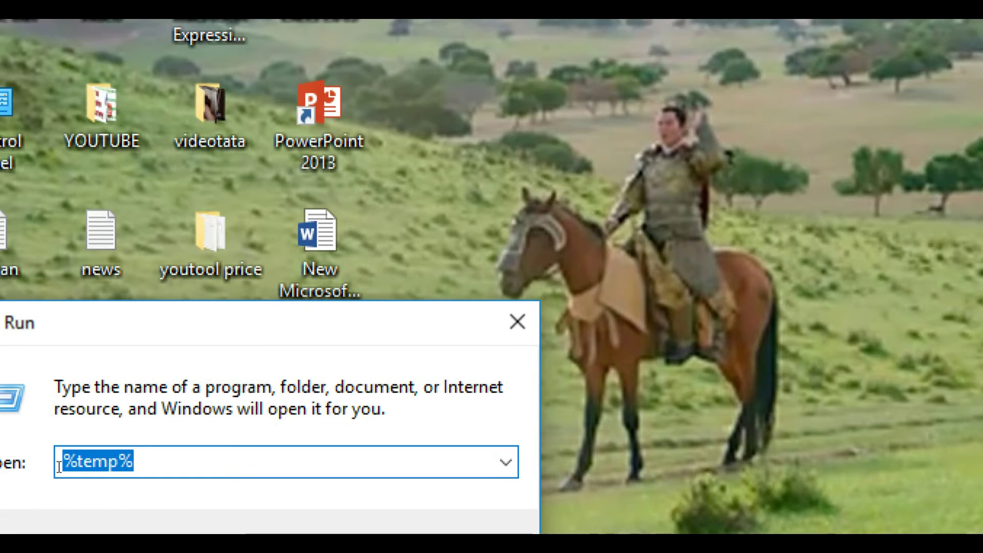
pyautogui.write('temp')
pyautogui.hotkey('ctrl', 'z')
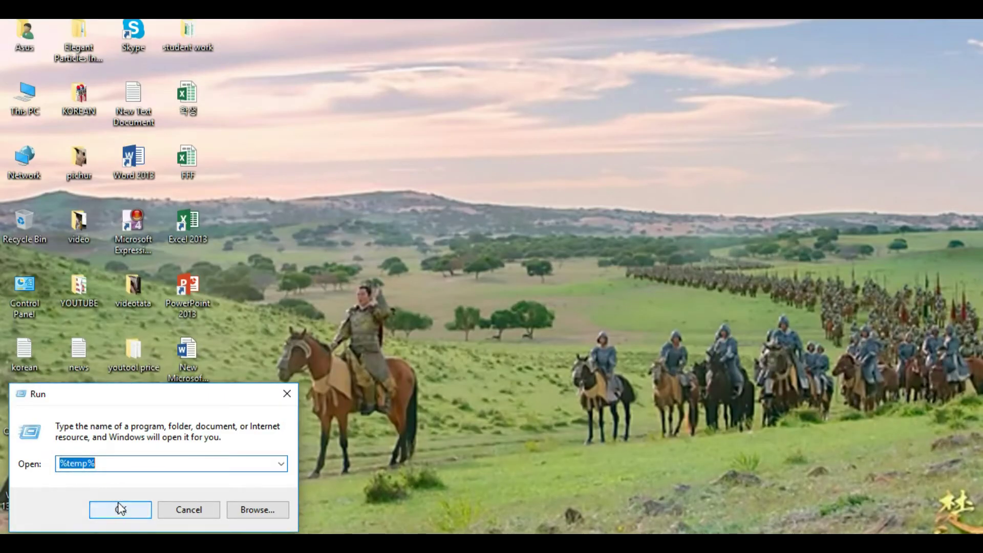
pyautogui.click(121, 515)
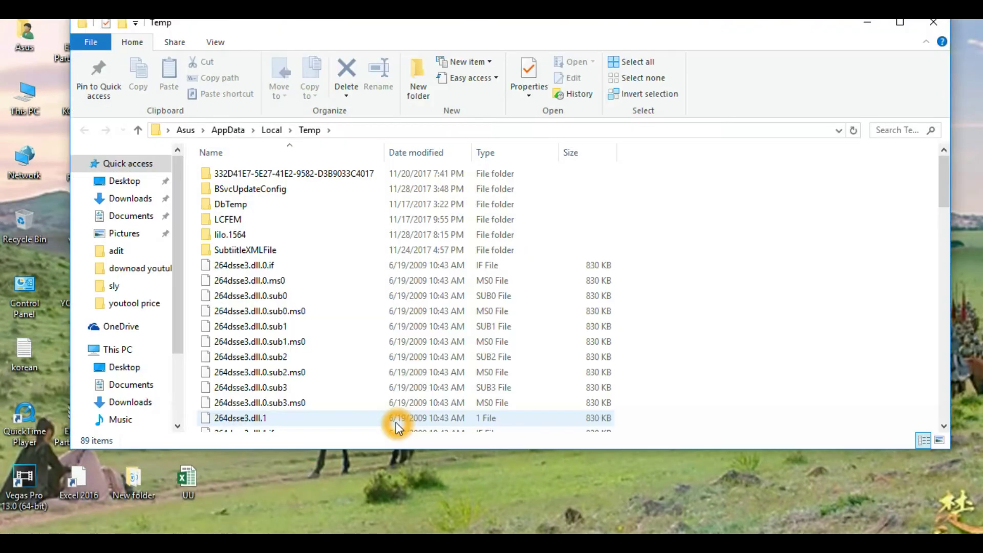
# Look through the files and folders stored in the user's Temp folder
pyautogui.scroll(-5, 336, 313)
pyautogui.scroll(-12, 337, 317)
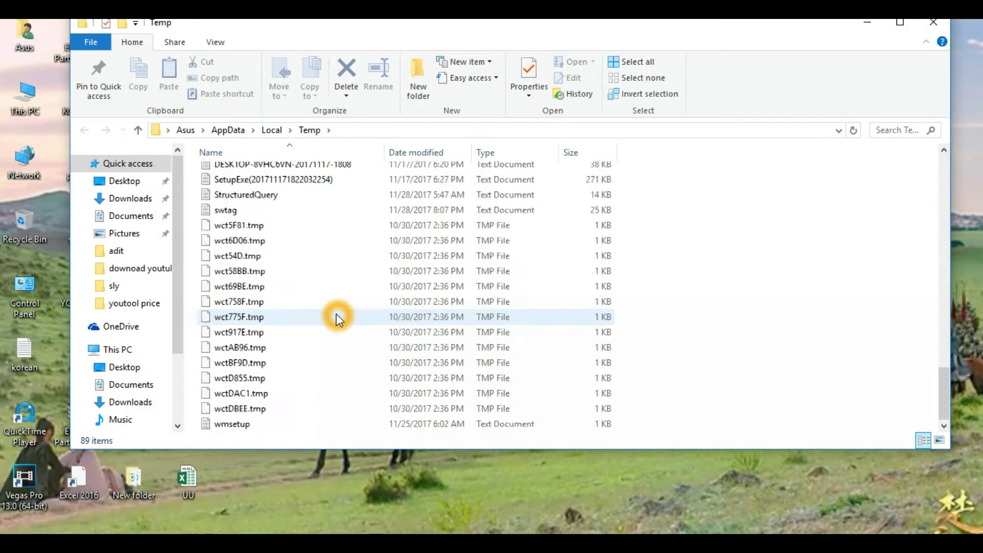
pyautogui.scroll(15, 336, 314)
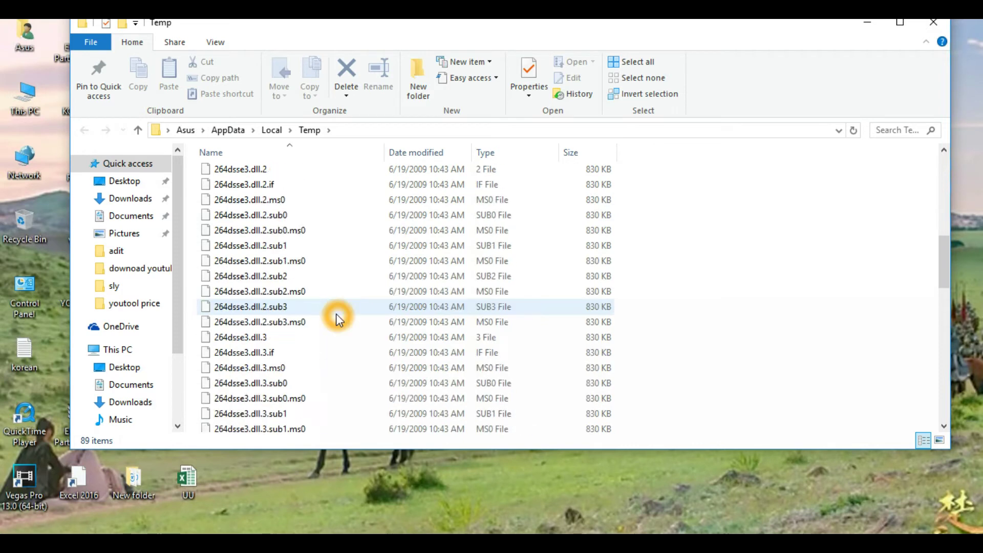
pyautogui.scroll(-15, 336, 313)
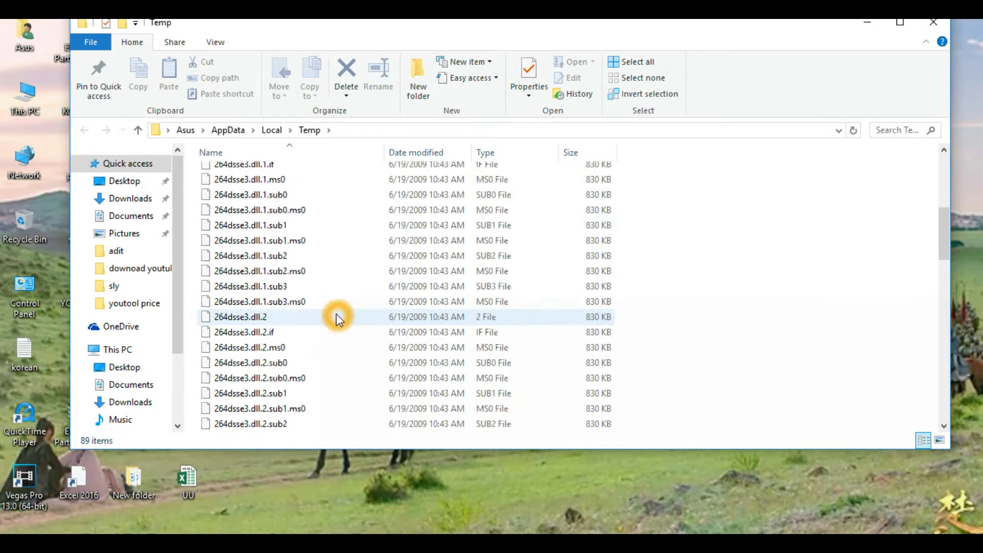
pyautogui.scroll(-4, 338, 319)
pyautogui.scroll(14, 340, 318)
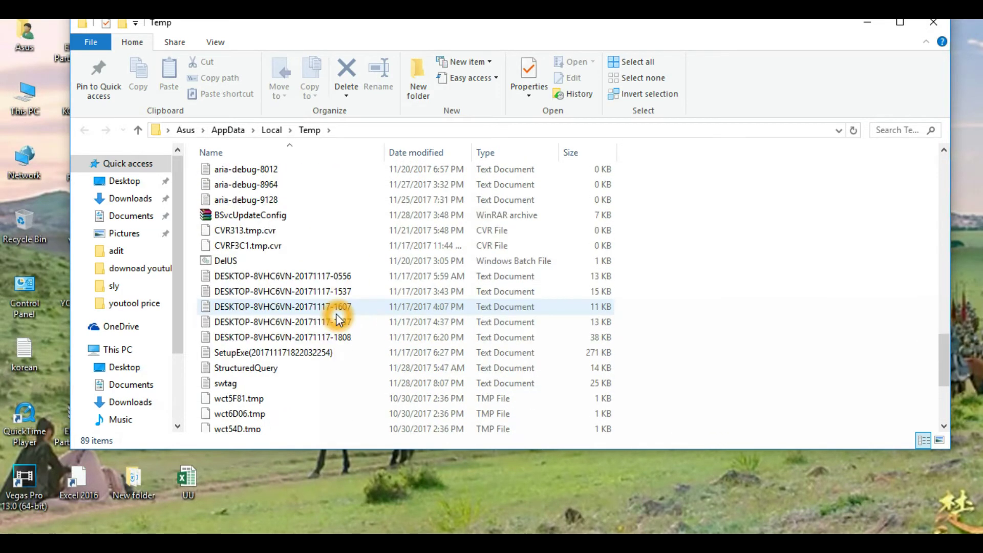
pyautogui.scroll(9, 612, 245)
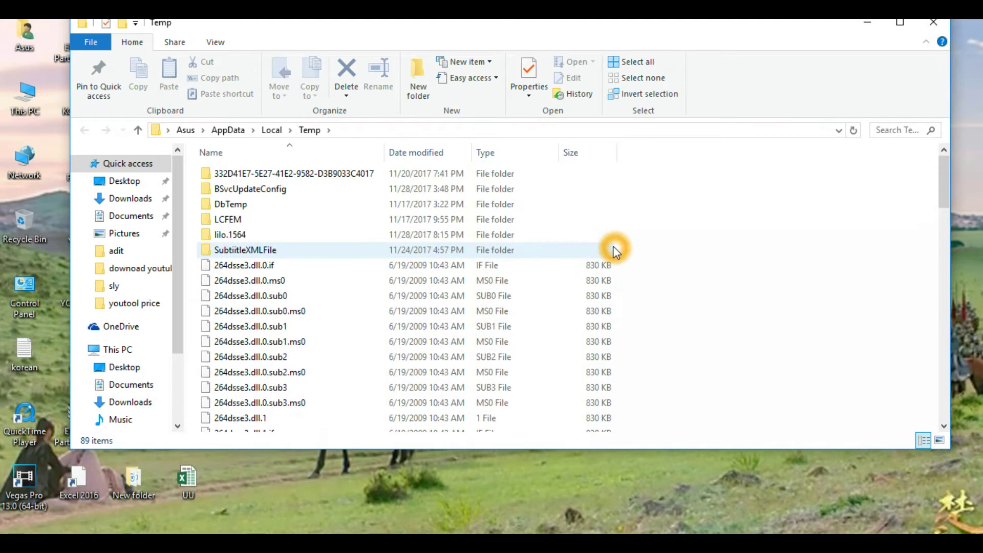
# Delete all items in the user's Temp folder, granting administrator permission for the protected ones, and close the folder window
pyautogui.click(663, 161)
pyautogui.moveTo(692, 210); pyautogui.dragTo(702, 303)
pyautogui.moveTo(689, 173); pyautogui.dragTo(142, 518)
pyautogui.click(143, 518)
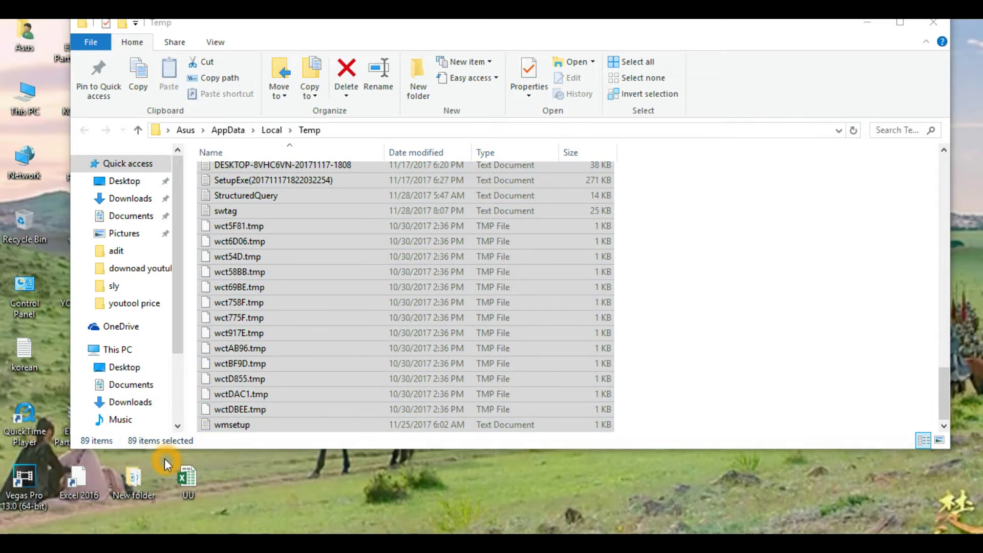
pyautogui.press('Delete')
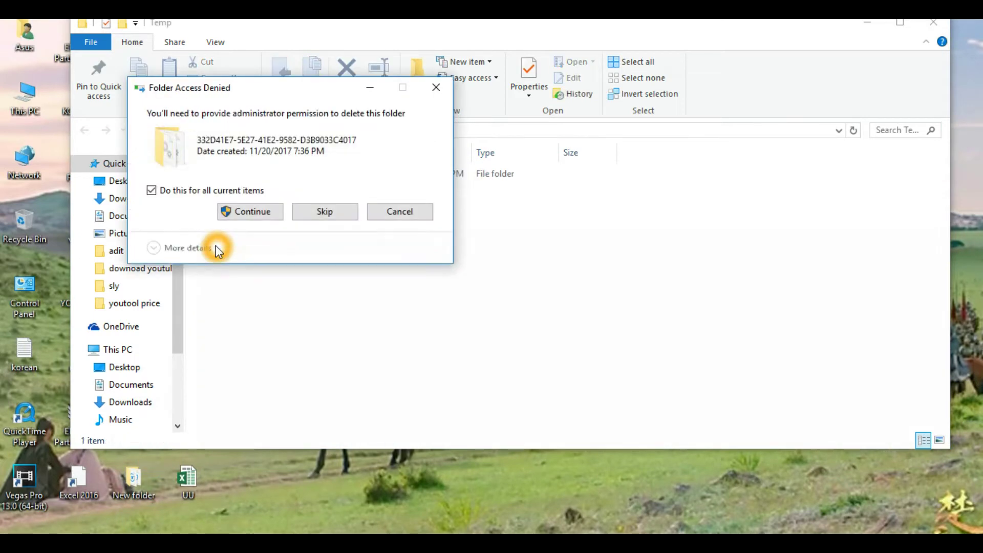
pyautogui.click(256, 211)
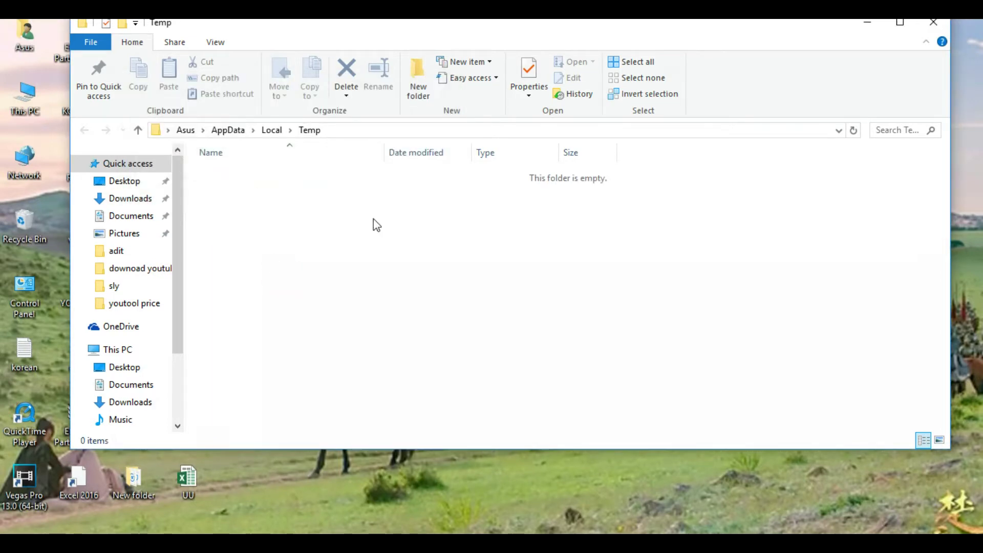
pyautogui.click(933, 23)
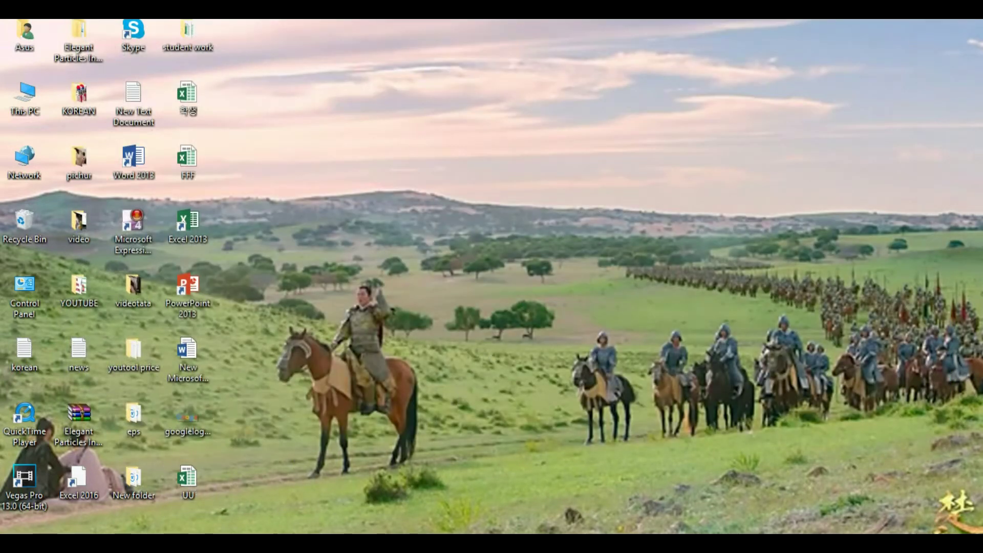
# Launch the Run dialog again and open the Windows Temp folder with the command temp
pyautogui.press('super+s')
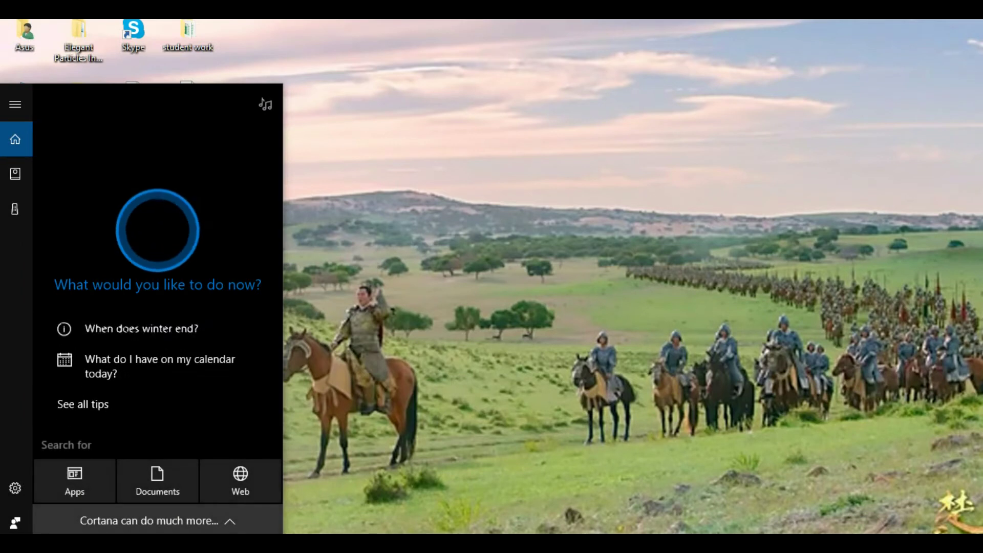
pyautogui.write('ru')
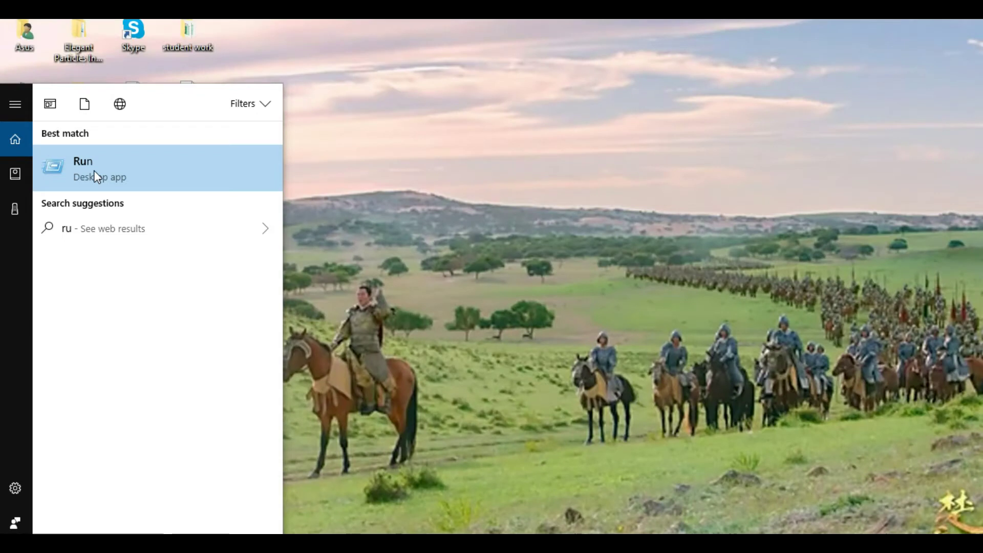
pyautogui.click(94, 170)
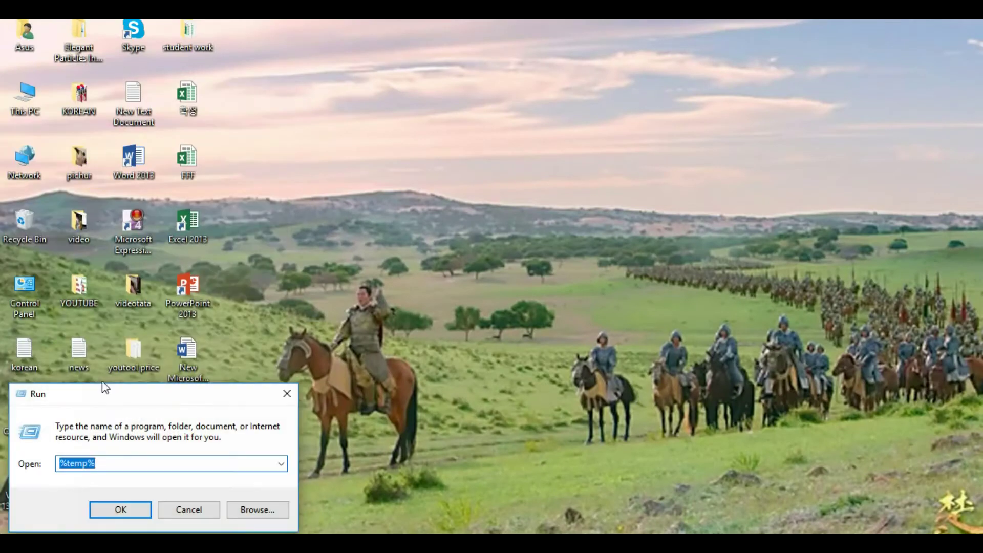
pyautogui.write('t')
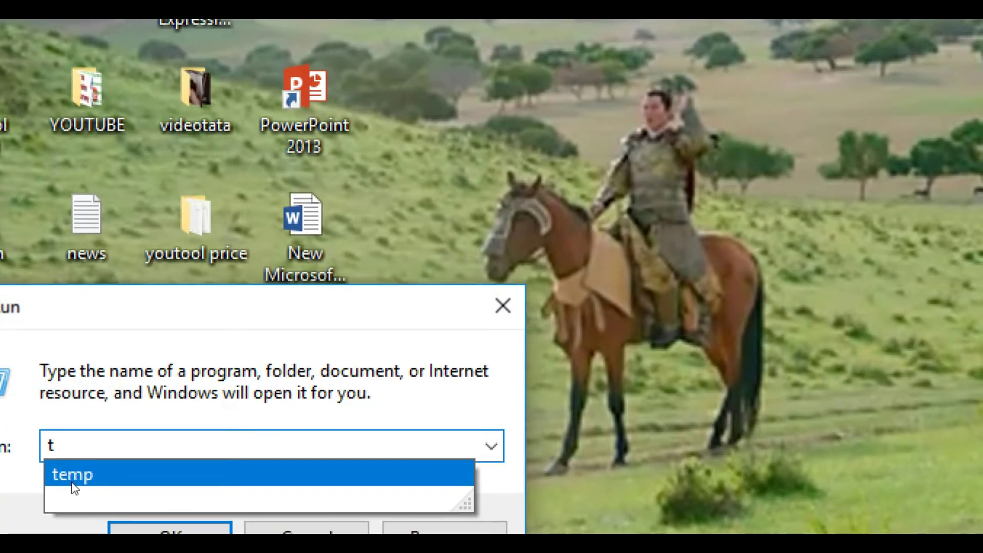
pyautogui.click(72, 482)
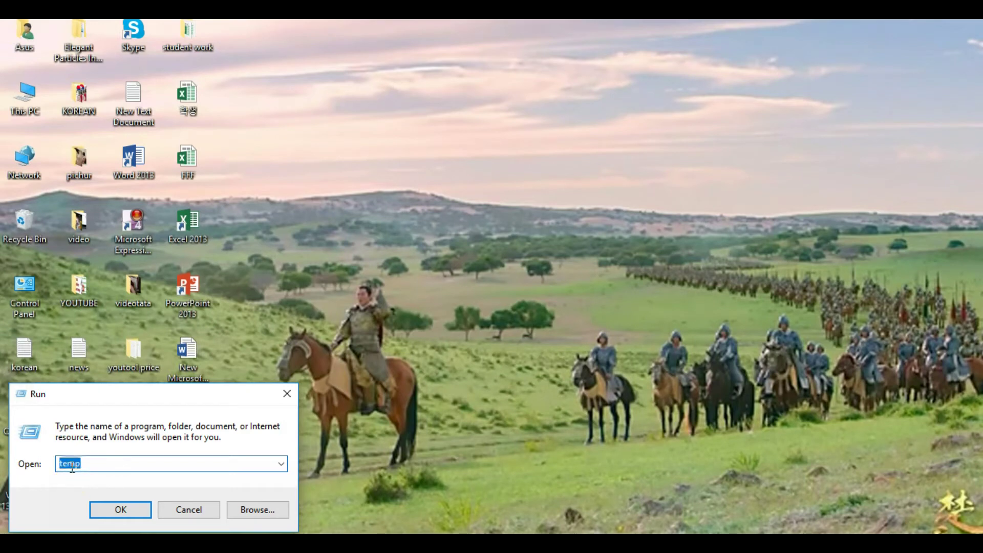
pyautogui.click(120, 511)
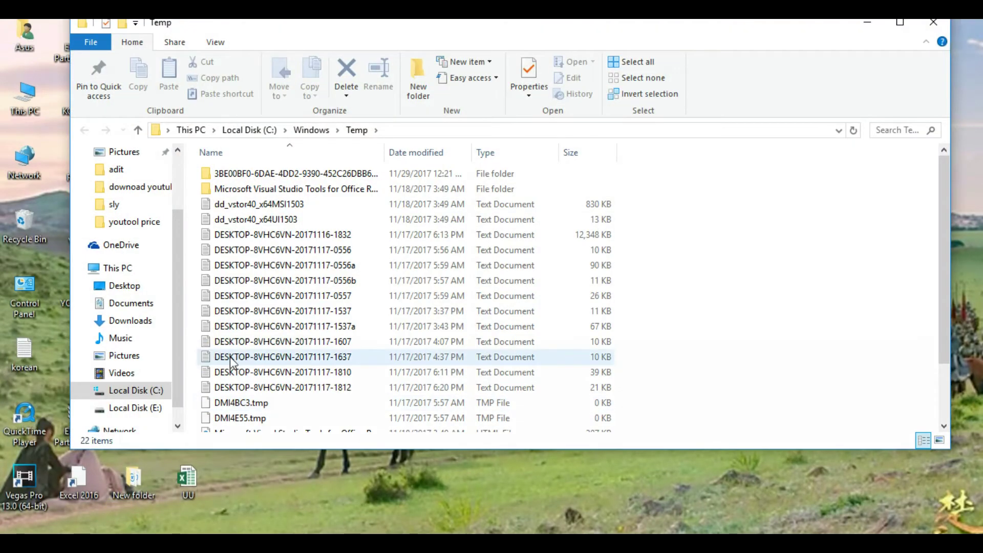
# Delete all files and folders in the Windows Temp folder and close its window
pyautogui.scroll(-2, 527, 264)
pyautogui.scroll(2, 529, 268)
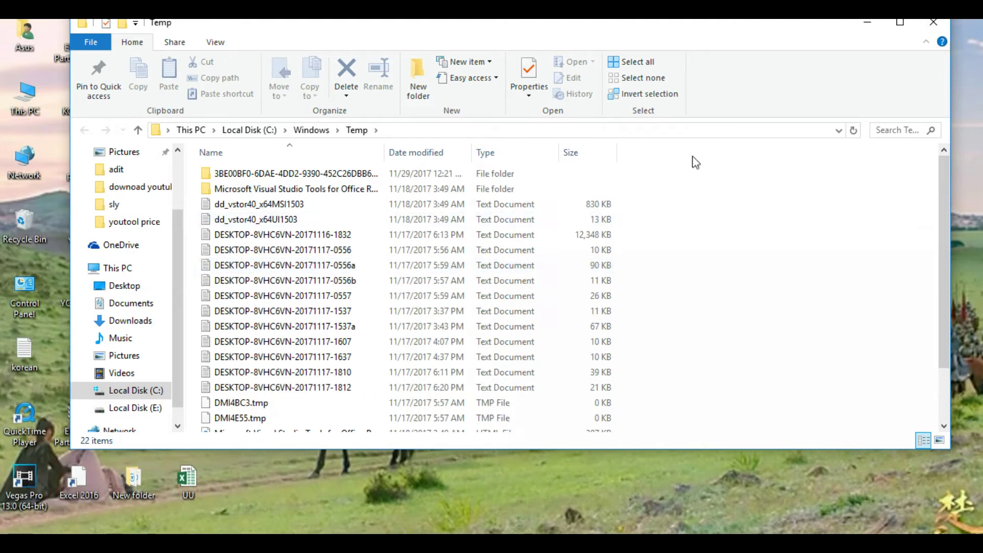
pyautogui.moveTo(668, 162); pyautogui.dragTo(199, 459)
pyautogui.scroll(2, 358, 391)
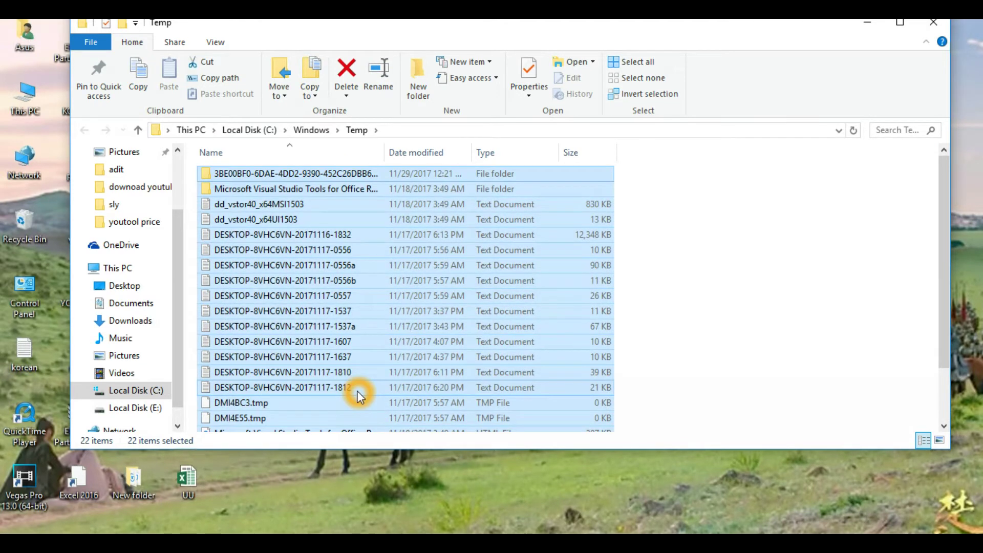
pyautogui.press('Delete')
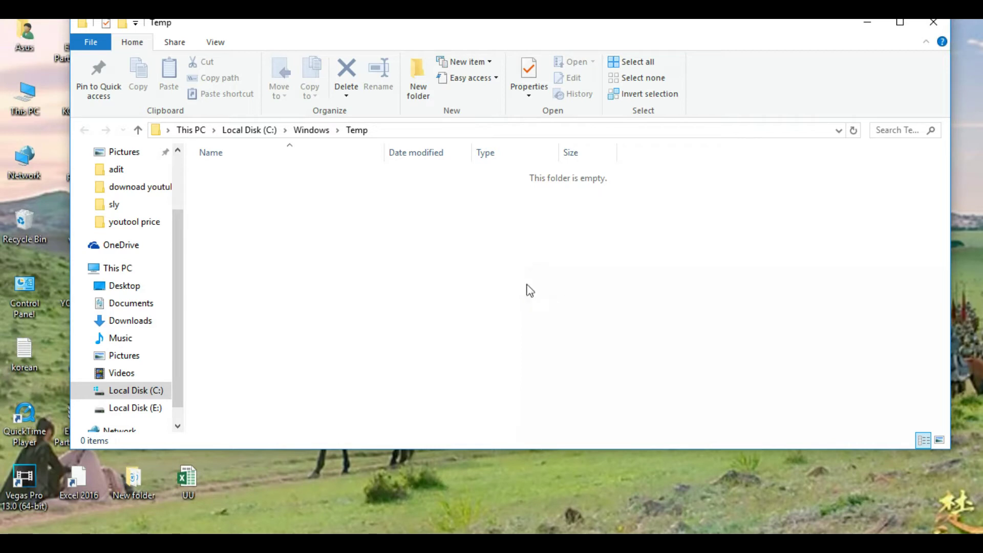
pyautogui.click(942, 23)
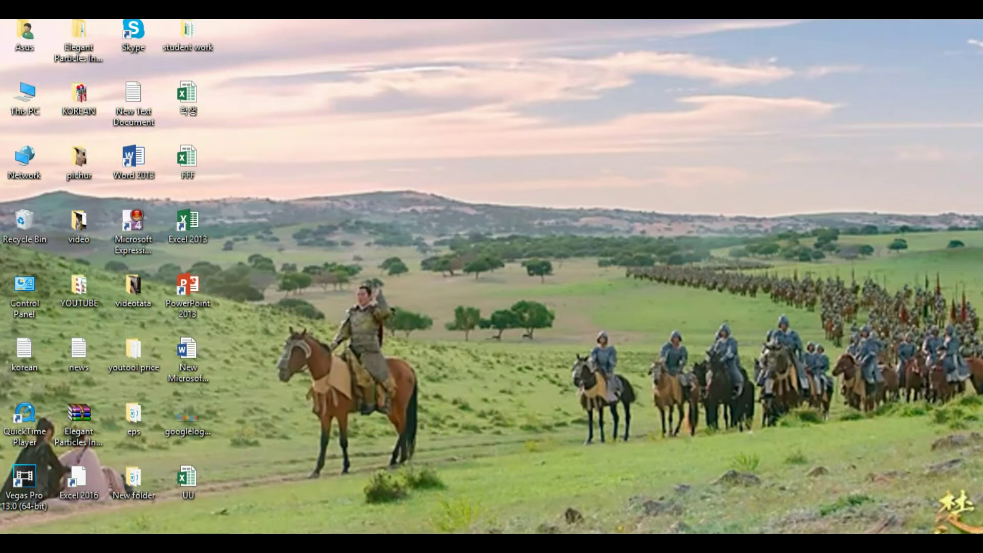
# Launch the Run dialog and open the Prefetch folder with the command prefetch, granting permanent access to the folder
pyautogui.press('super+c')
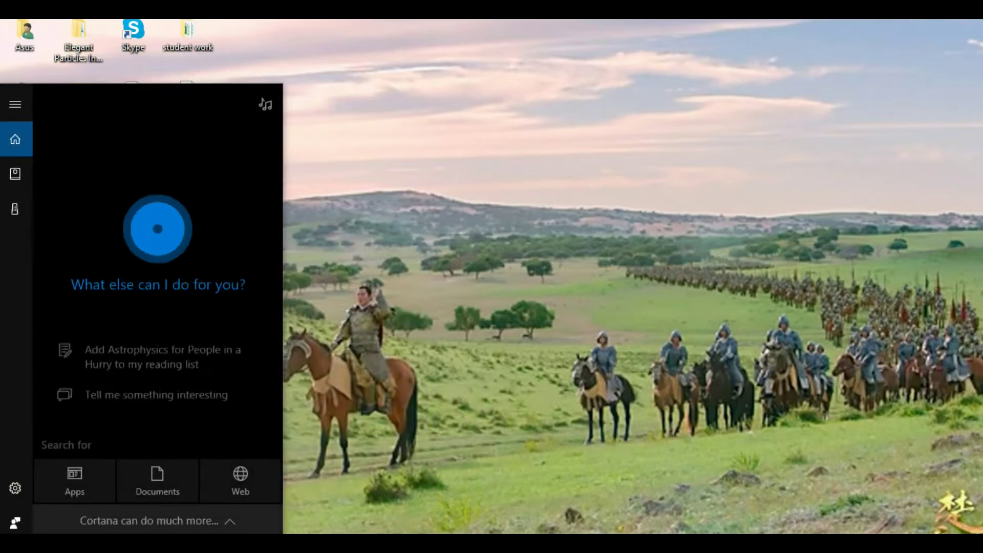
pyautogui.write('r')
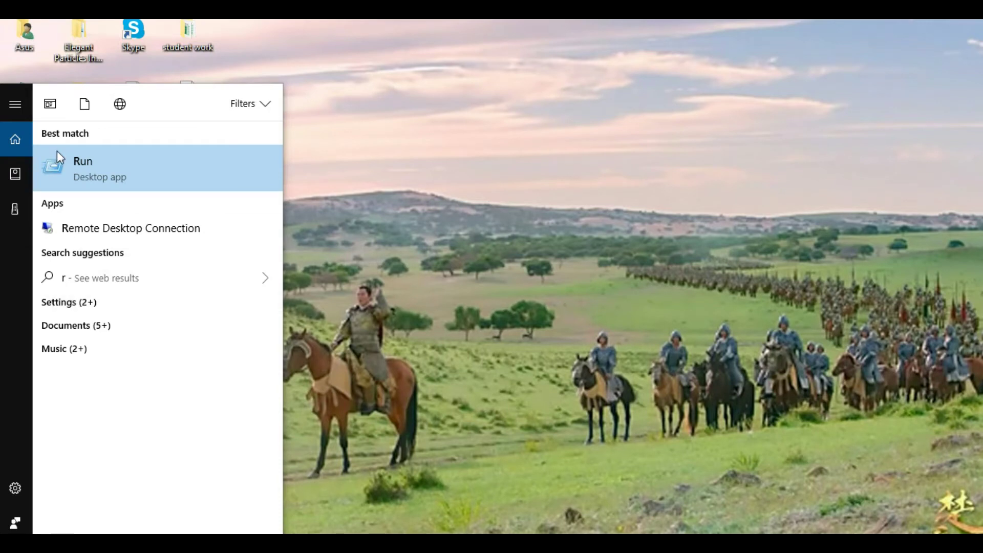
pyautogui.click(77, 165)
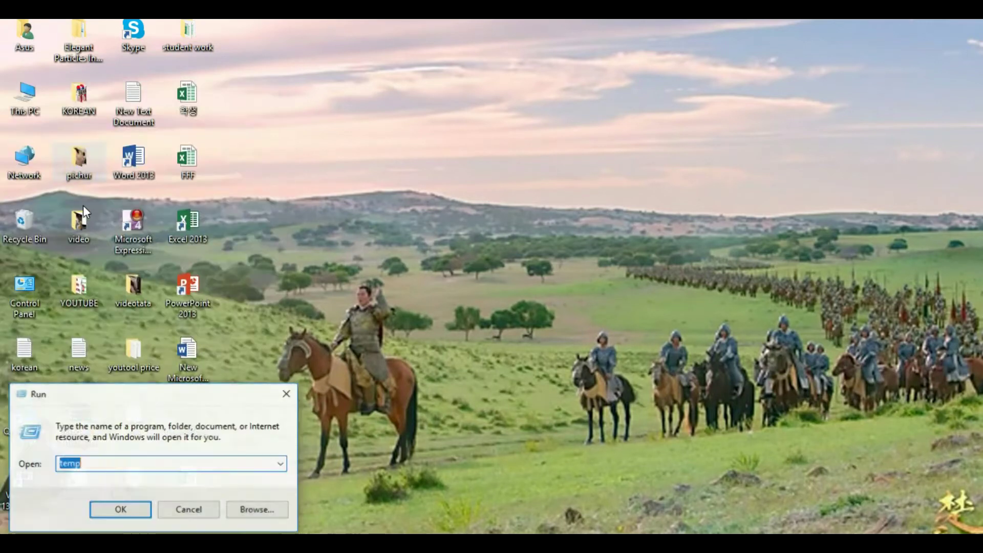
pyautogui.click(162, 466)
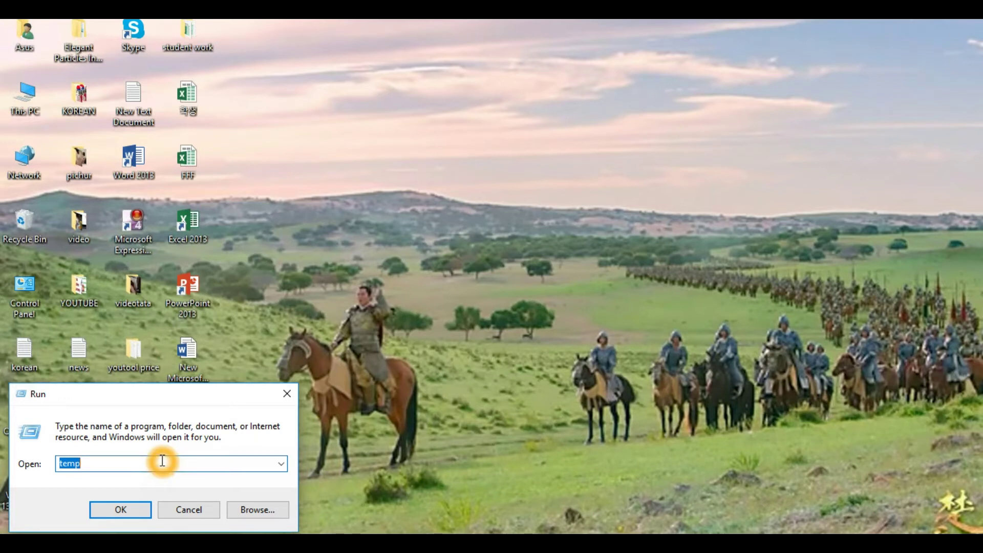
pyautogui.write('p')
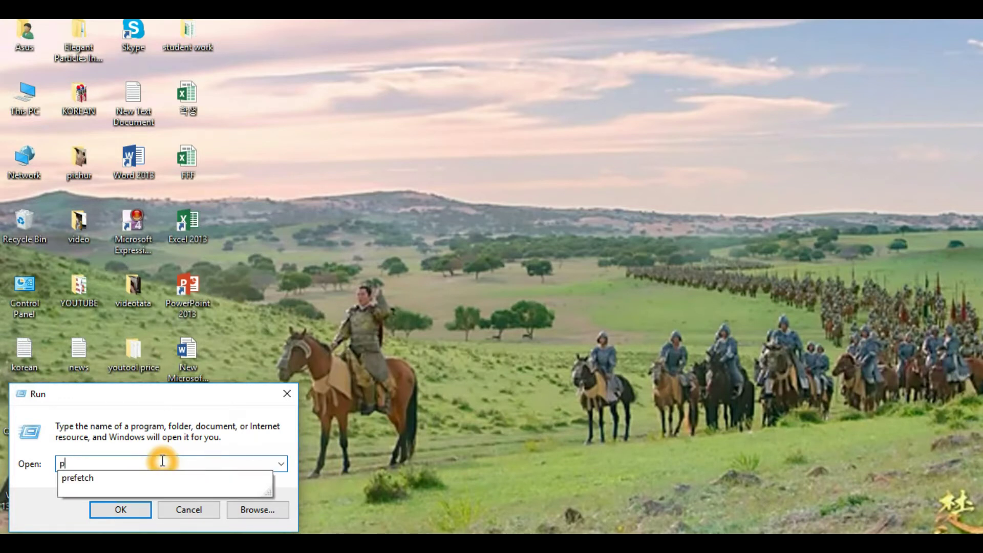
pyautogui.click(75, 478)
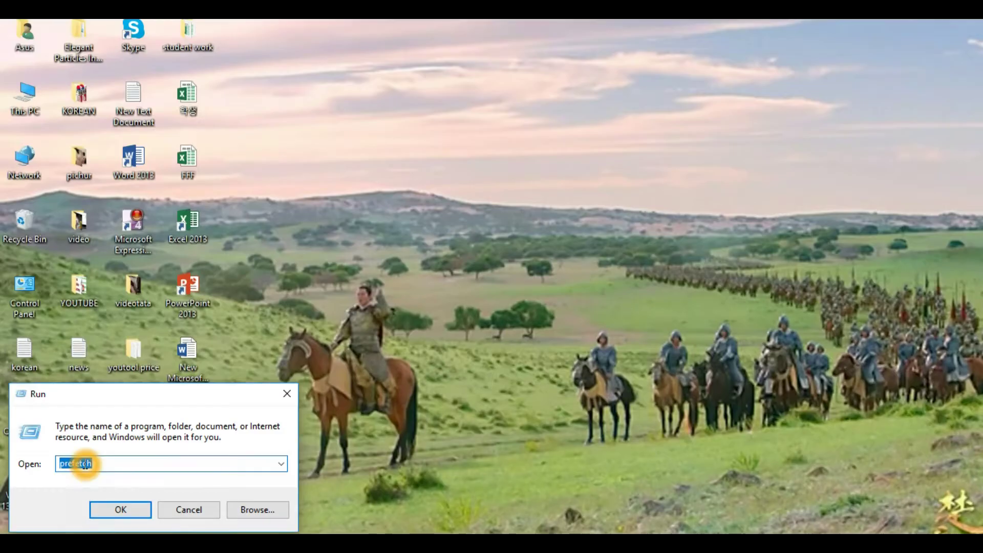
pyautogui.click(117, 509)
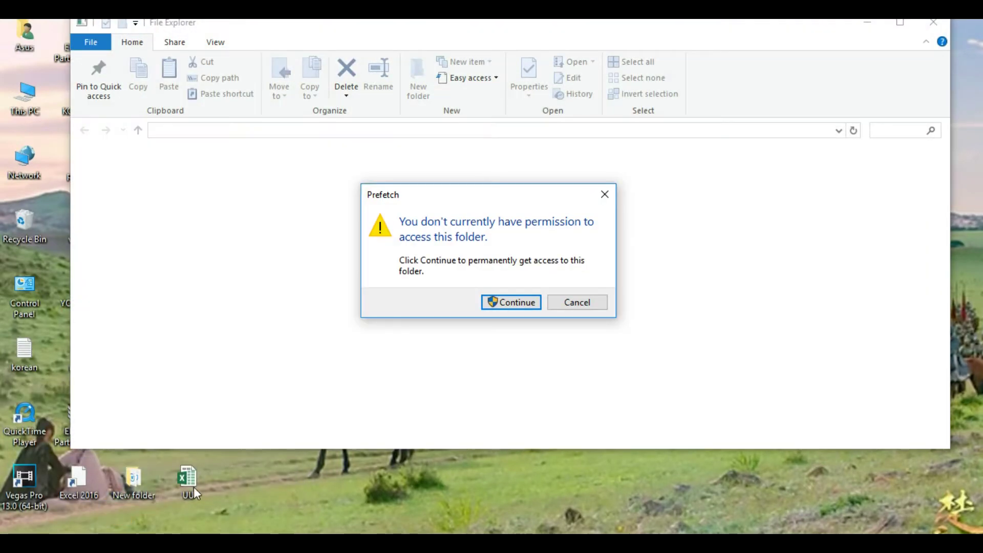
pyautogui.click(517, 301)
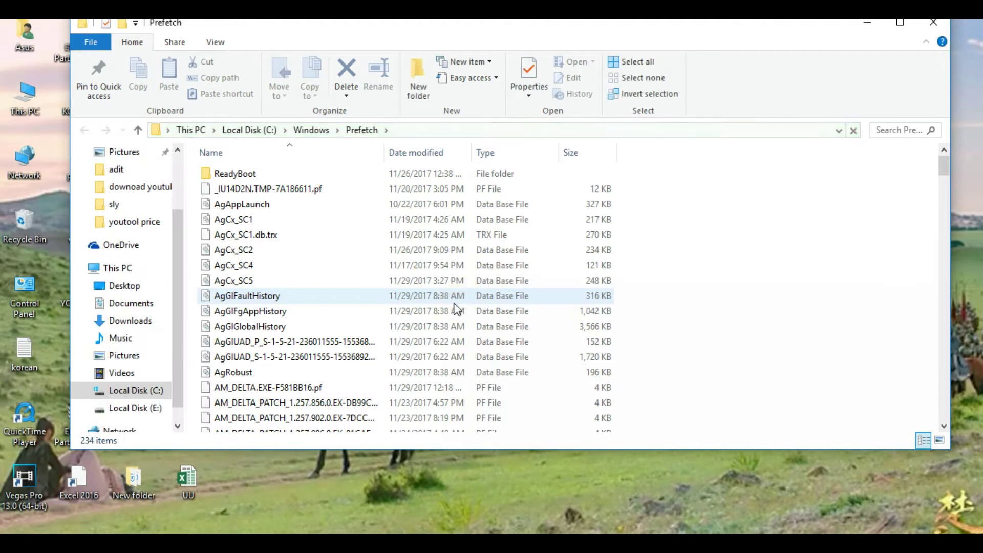
# Delete all items in the Prefetch folder, skipping every file that is in use, and close the folder window
pyautogui.scroll(-13, 455, 305)
pyautogui.scroll(9, 454, 306)
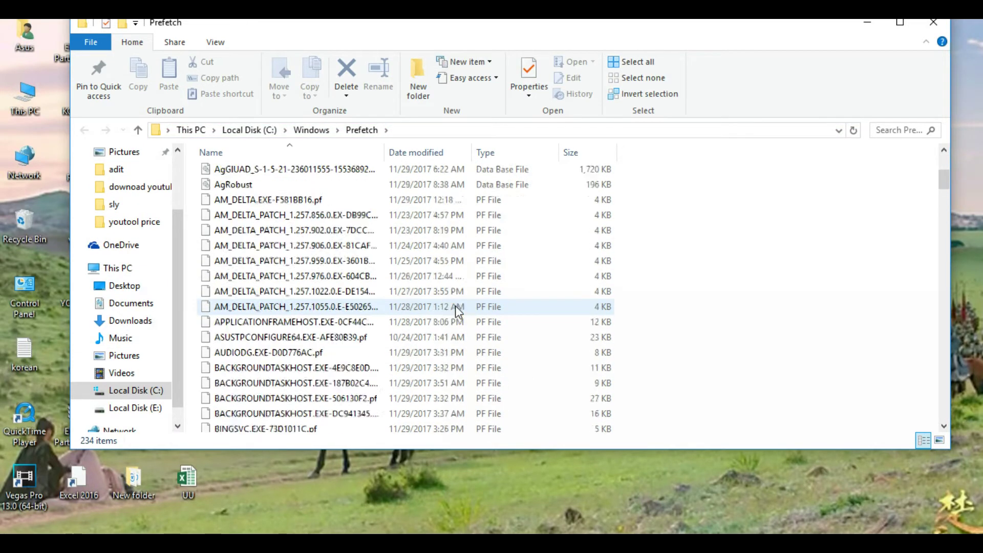
pyautogui.scroll(4, 456, 305)
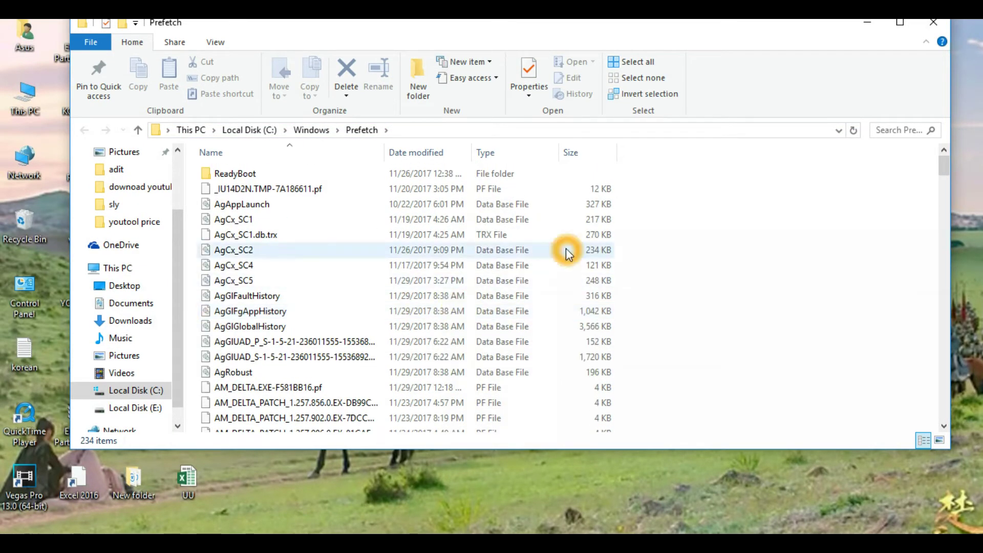
pyautogui.moveTo(670, 161); pyautogui.dragTo(228, 466)
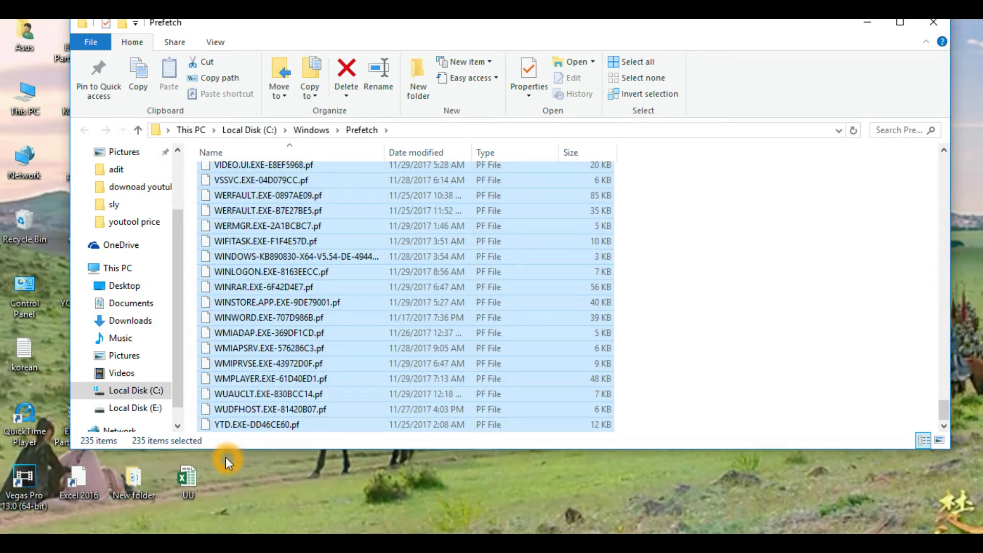
pyautogui.press('Delete')
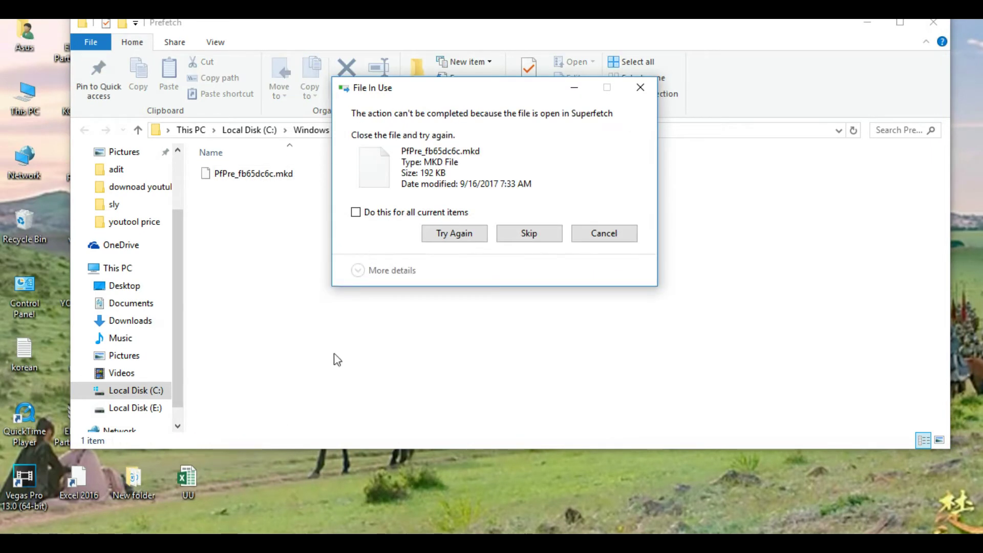
pyautogui.click(356, 213)
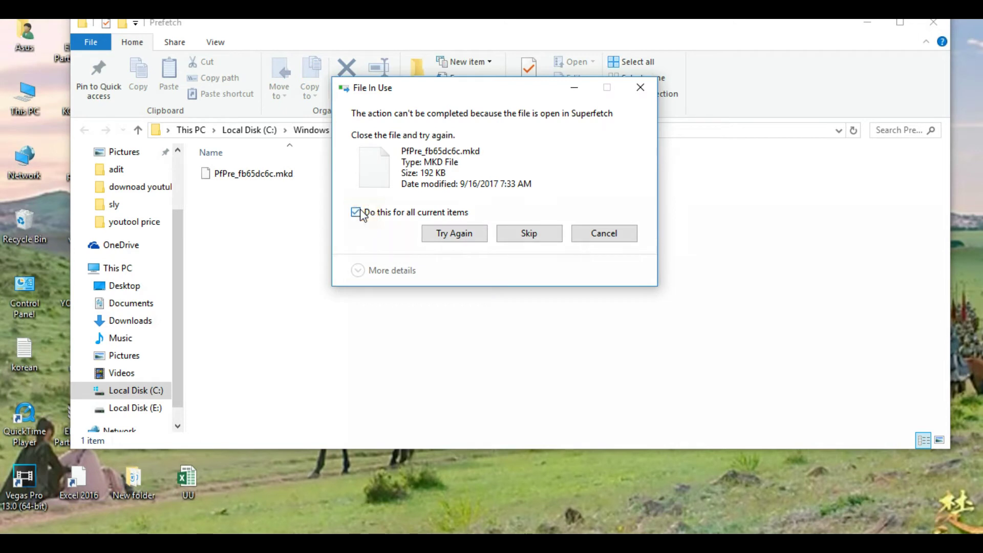
pyautogui.click(518, 233)
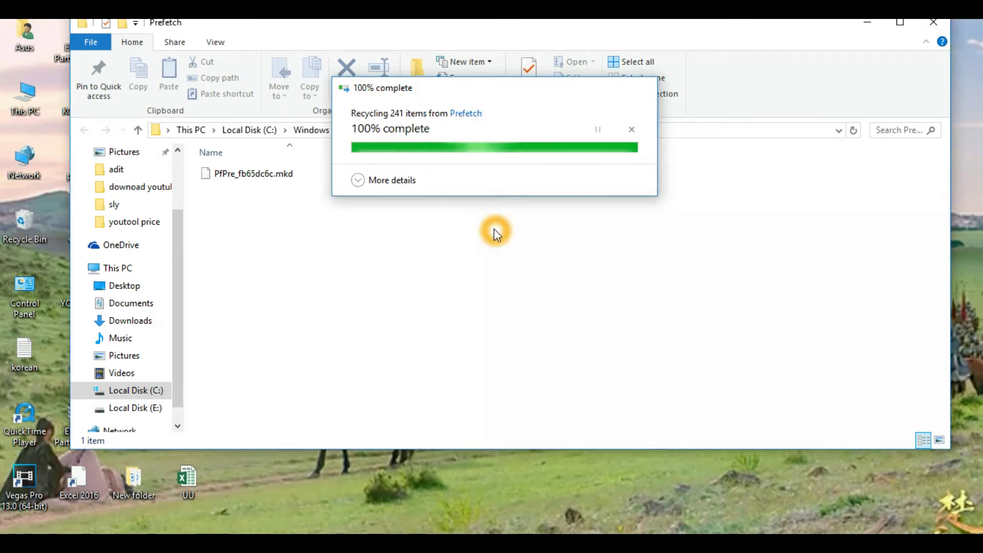
pyautogui.click(935, 23)
# Refresh the desktop twice
pyautogui.rightClick(415, 133)
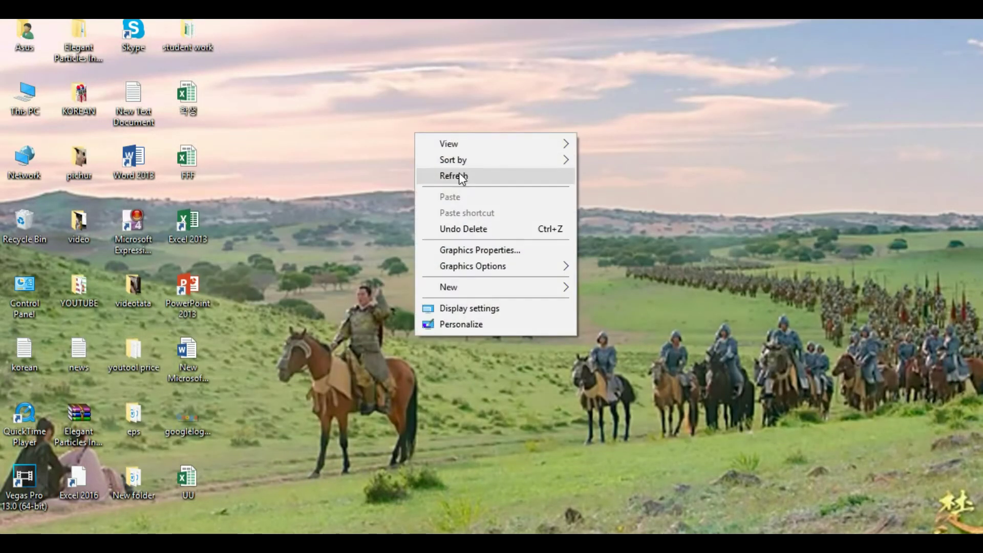
pyautogui.click(438, 175)
pyautogui.rightClick(459, 173)
pyautogui.click(488, 218)
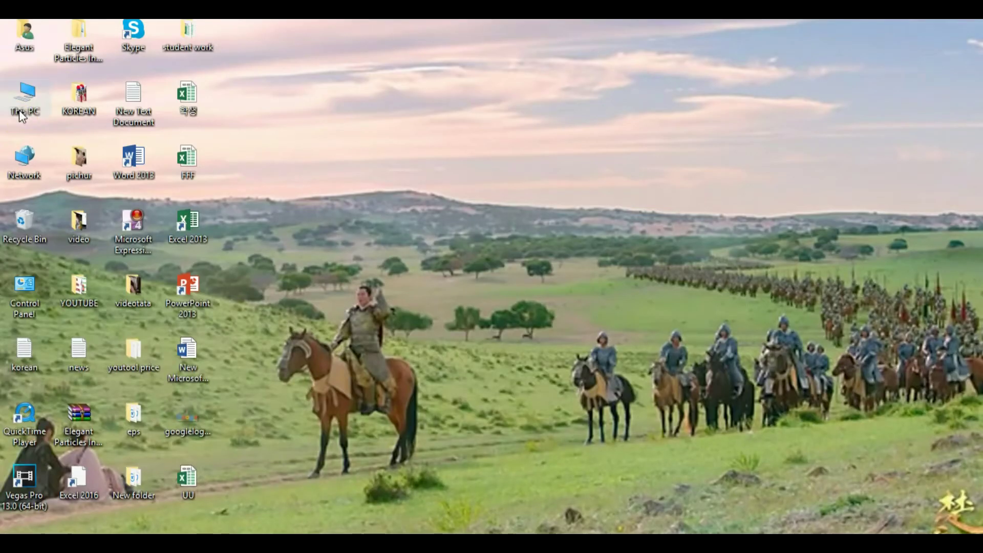
# Open This PC and display the properties of Local Disk (C:), moving the dialog fully into view
pyautogui.doubleClick(20, 109)
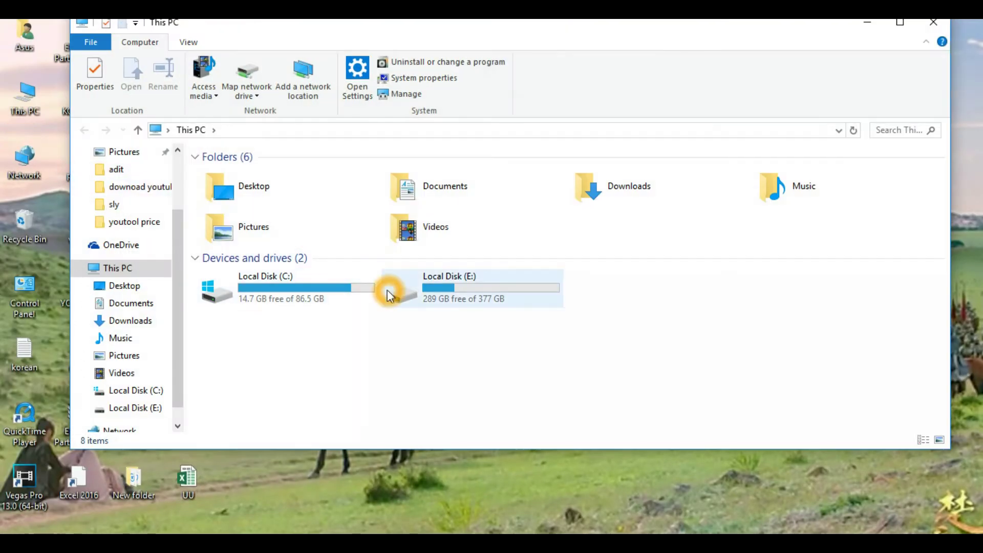
pyautogui.rightClick(309, 290)
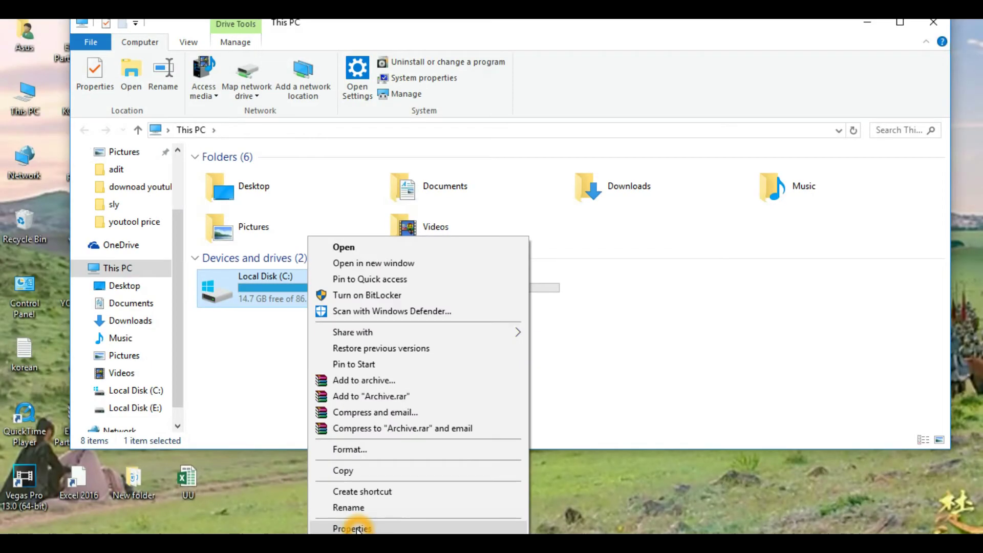
pyautogui.click(354, 529)
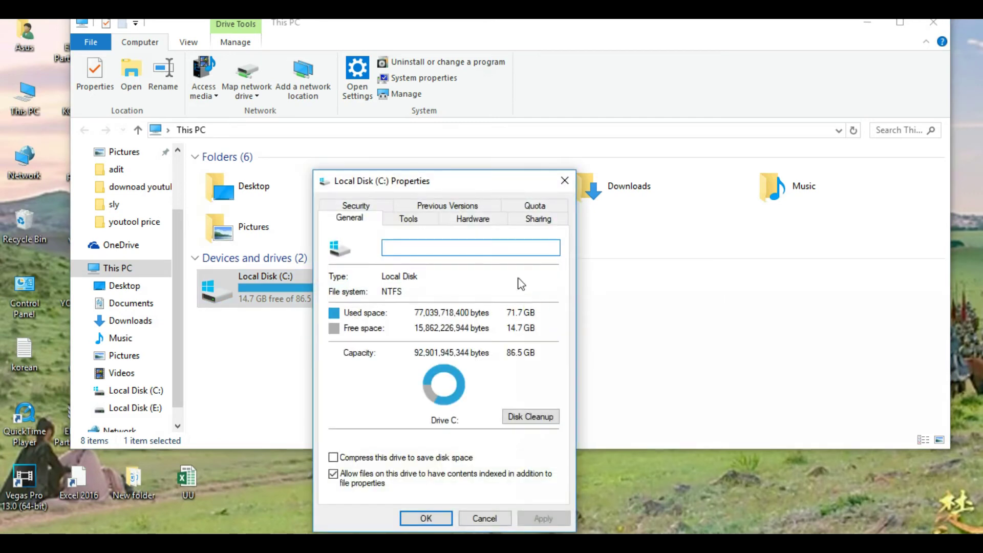
pyautogui.moveTo(502, 180); pyautogui.dragTo(476, 98)
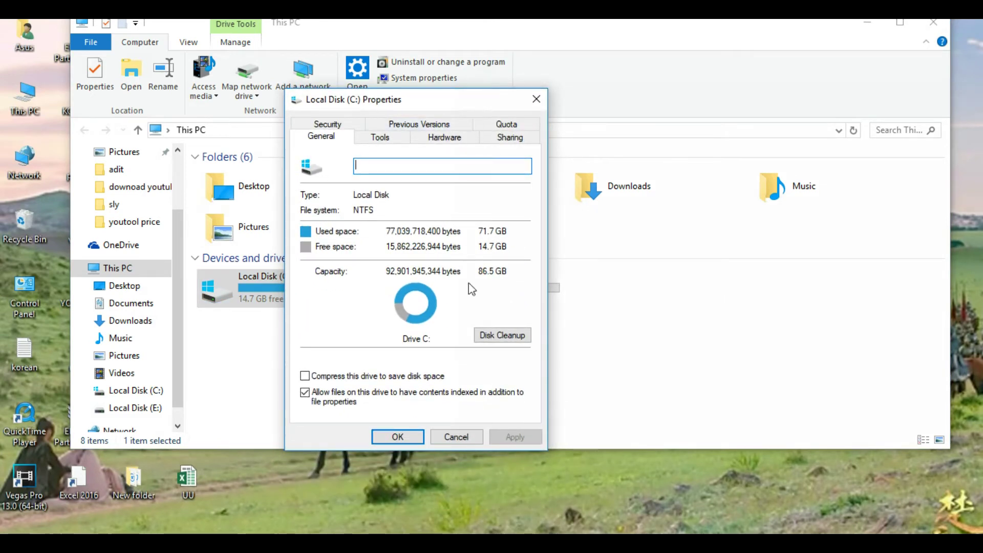
# Start Disk Cleanup for the C: drive from its properties and let it scan for removable files
pyautogui.click(495, 335)
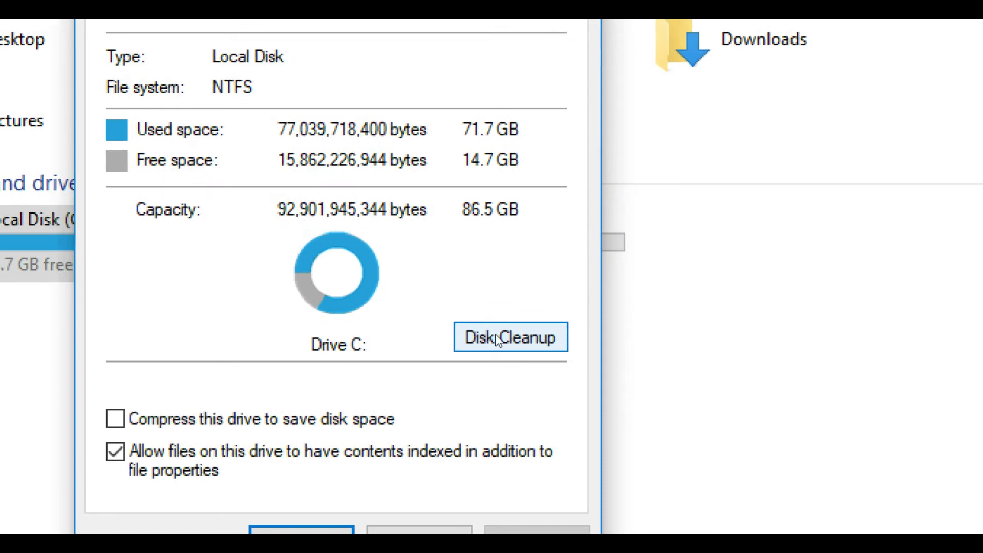
pyautogui.click(498, 339)
pyautogui.click(498, 340)
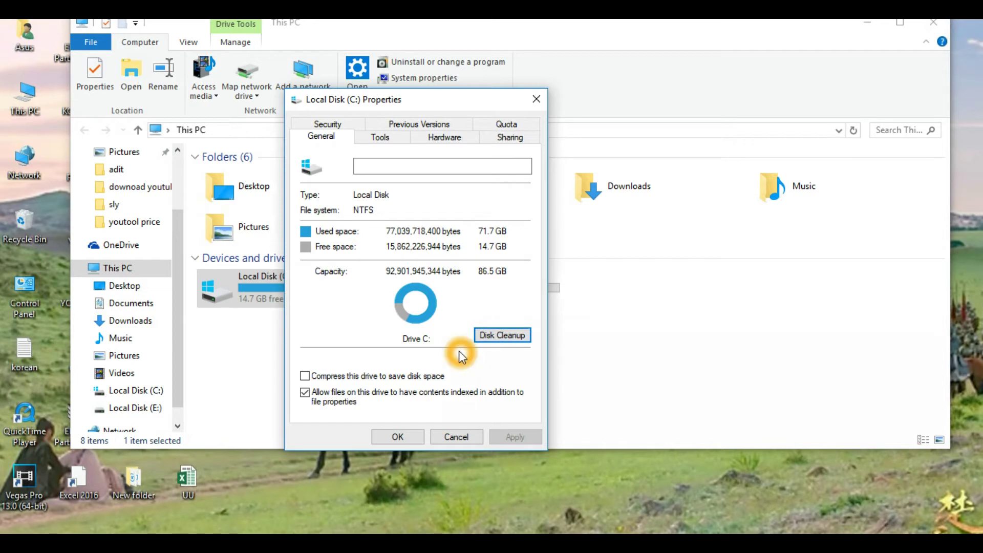
pyautogui.click(478, 336)
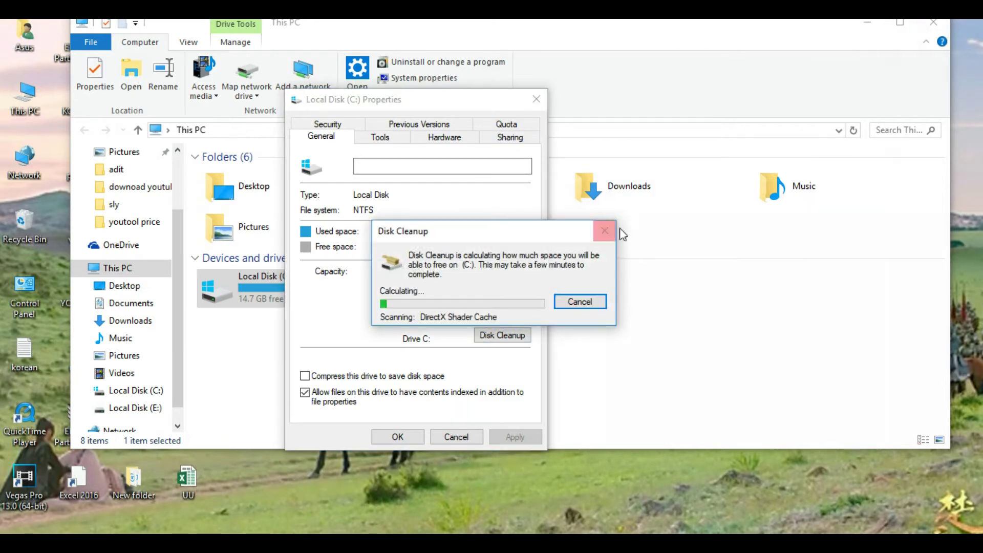
pyautogui.click(750, 193)
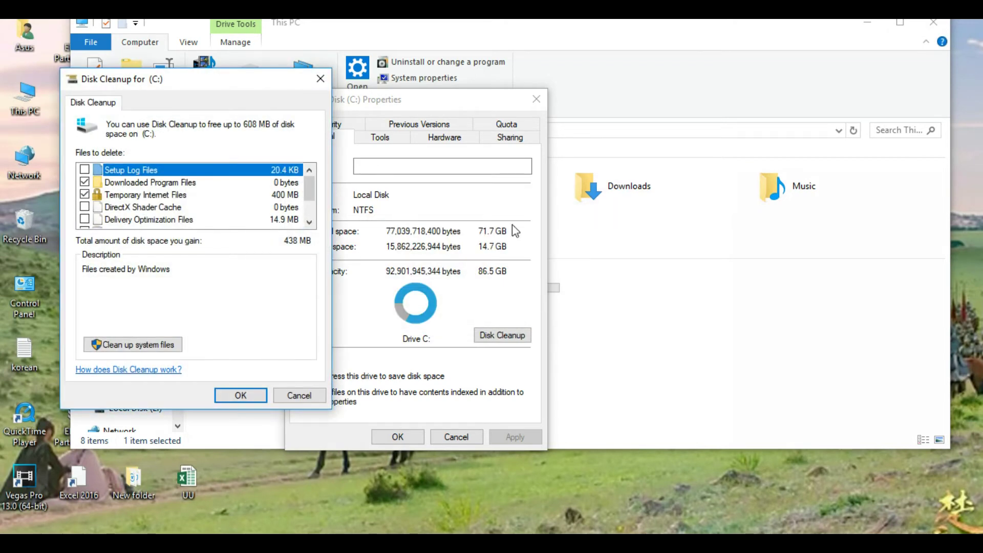
# Review the file categories offered for deletion on the C: drive and extend the cleanup to system files
pyautogui.click(136, 347)
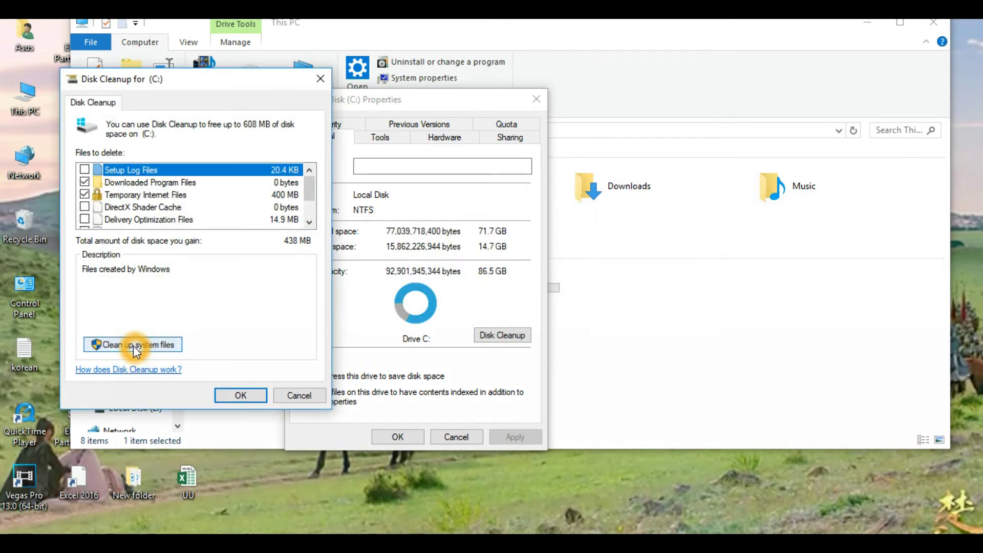
pyautogui.scroll(-1, 192, 211)
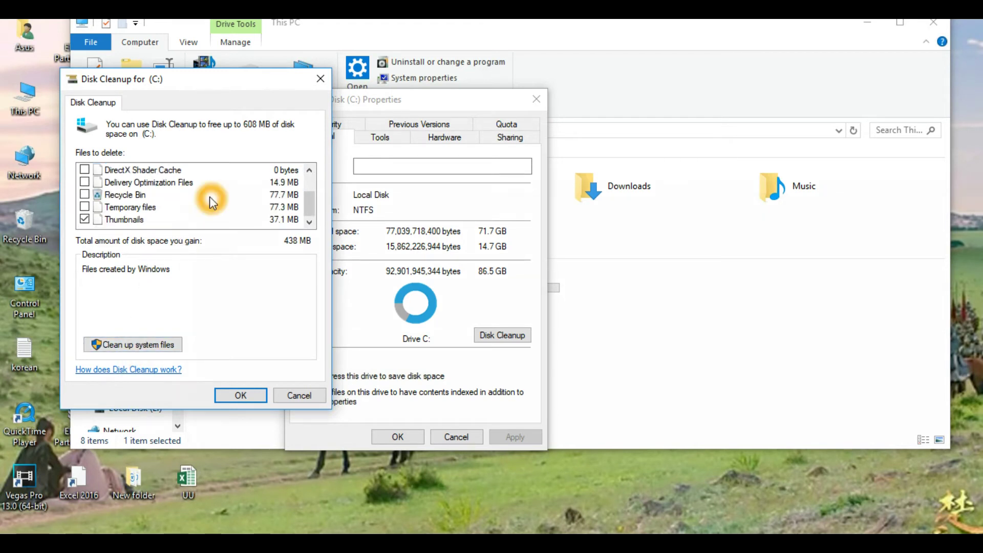
pyautogui.scroll(1, 210, 196)
pyautogui.scroll(-1, 210, 197)
pyautogui.scroll(1, 210, 197)
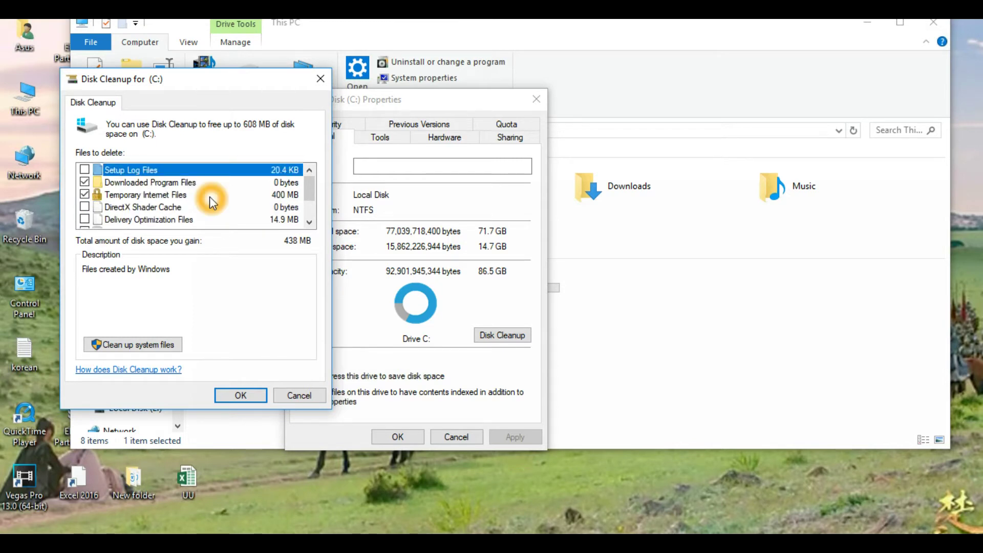
pyautogui.scroll(-1, 210, 196)
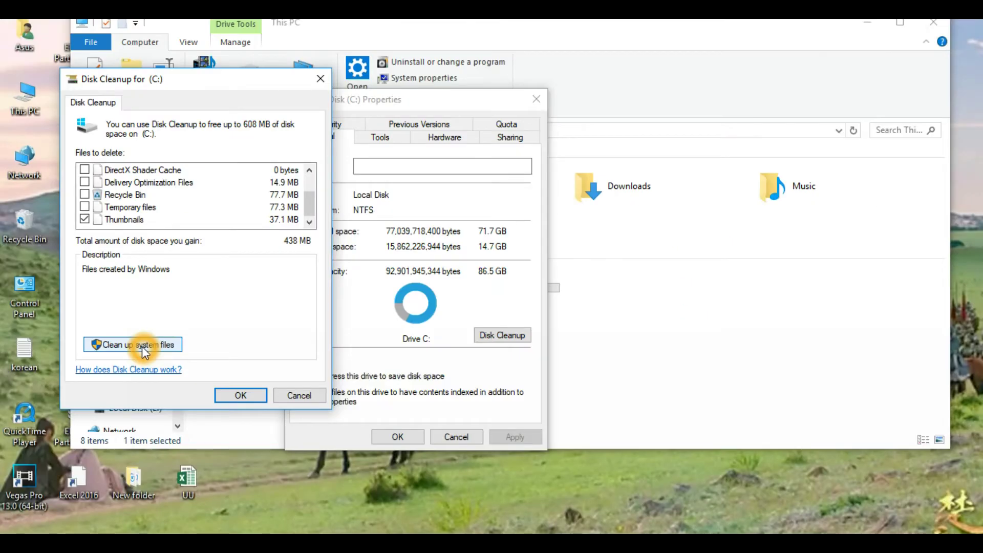
pyautogui.click(144, 347)
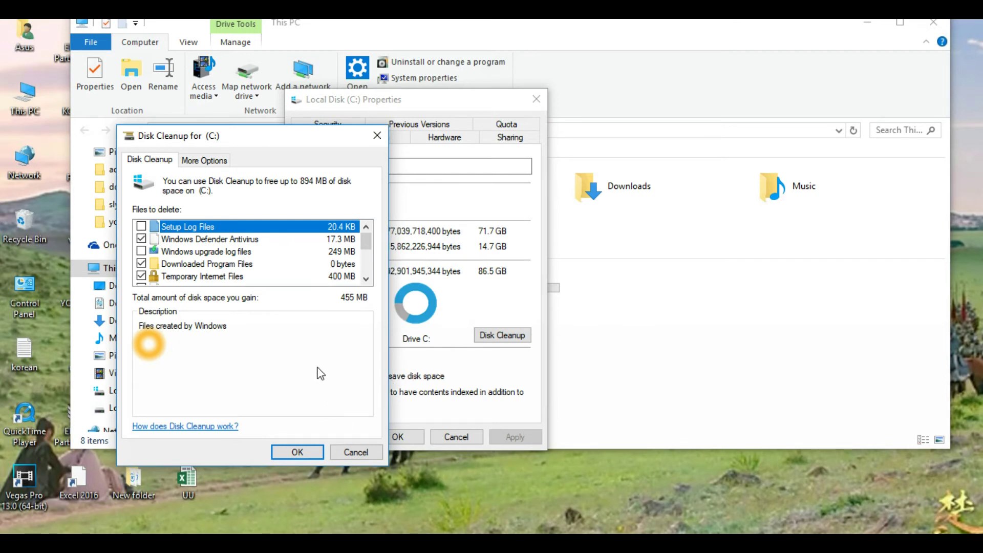
# Run the cleanup with the preselected file categories and confirm permanently deleting the files
pyautogui.click(297, 453)
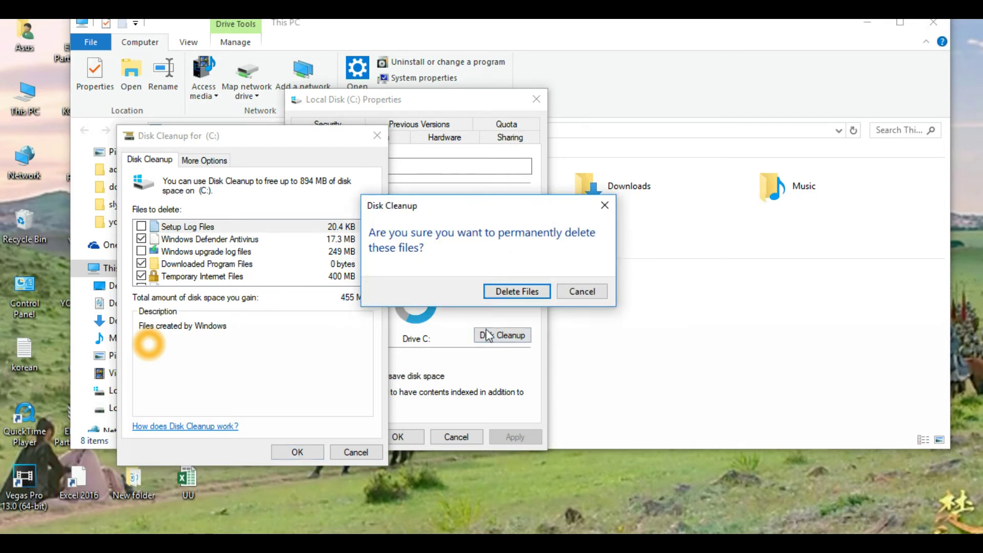
pyautogui.click(523, 290)
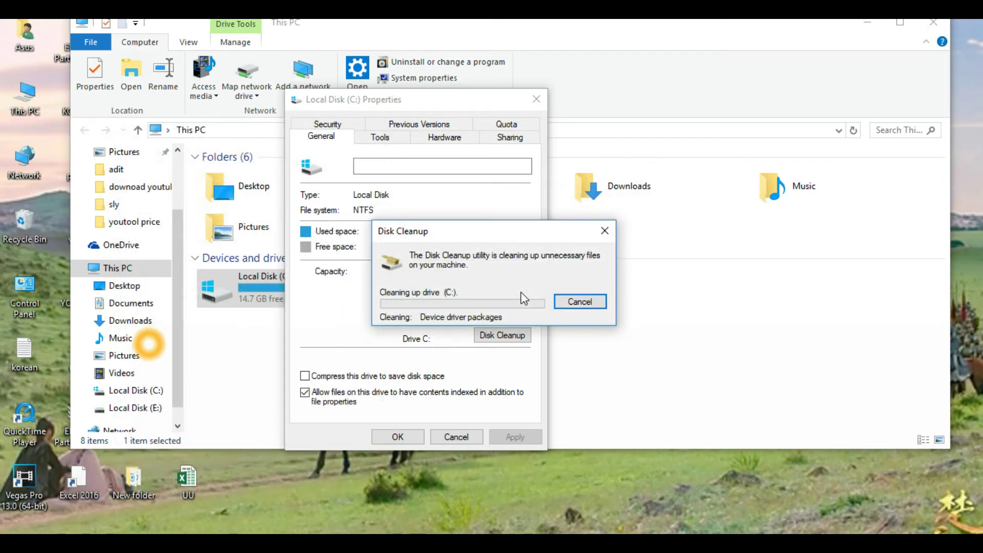
pyautogui.click(512, 335)
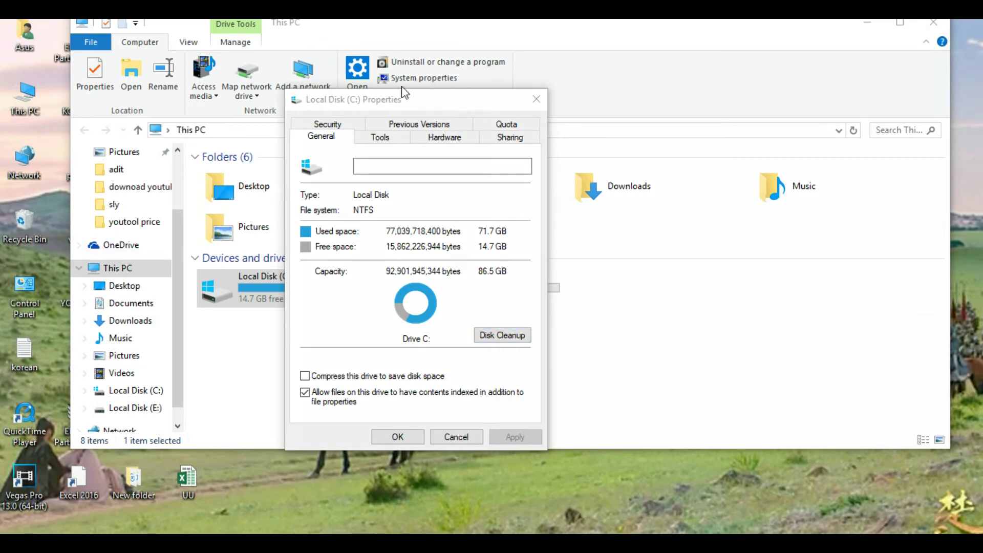
# Accept and close the Local Disk (C:) properties, and close the This PC window
pyautogui.moveTo(425, 101); pyautogui.dragTo(384, 150)
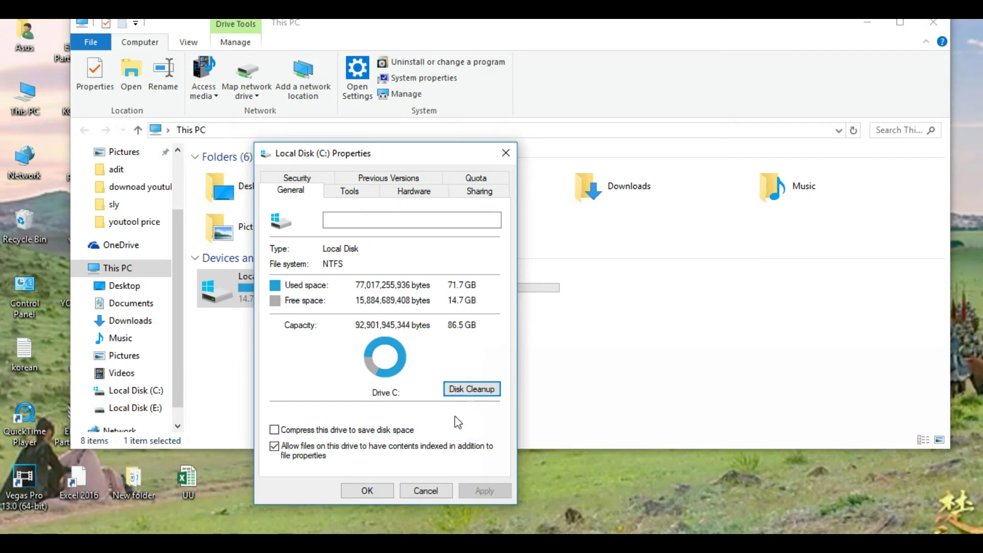
pyautogui.click(369, 492)
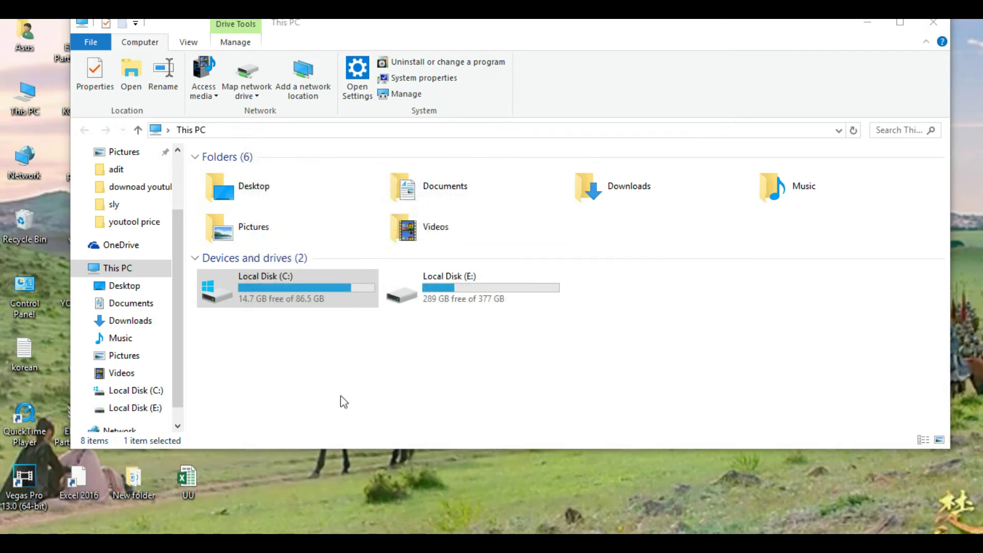
pyautogui.click(934, 22)
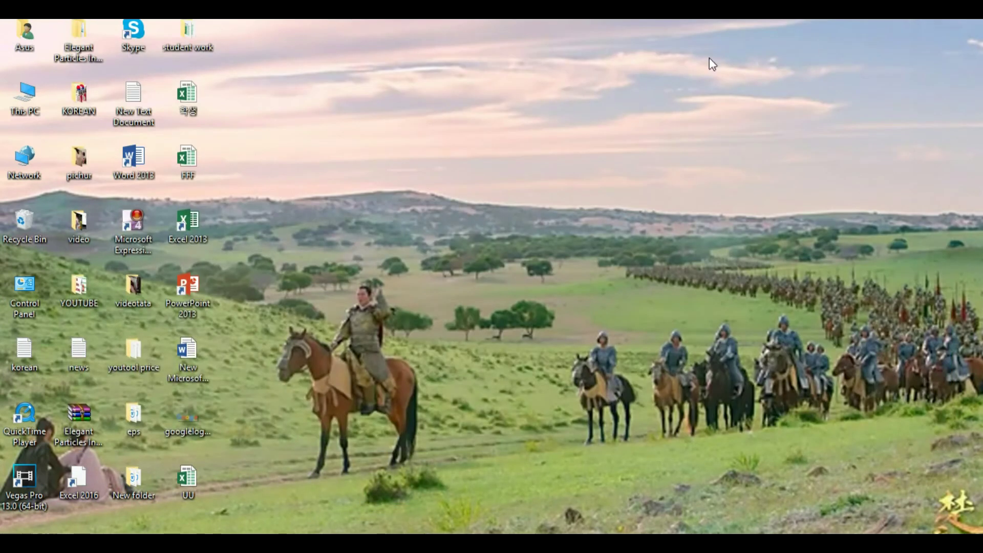
# Refresh the Windows desktop three times in a row
pyautogui.rightClick(417, 101)
pyautogui.click(446, 143)
pyautogui.rightClick(441, 137)
pyautogui.click(457, 179)
pyautogui.rightClick(411, 171)
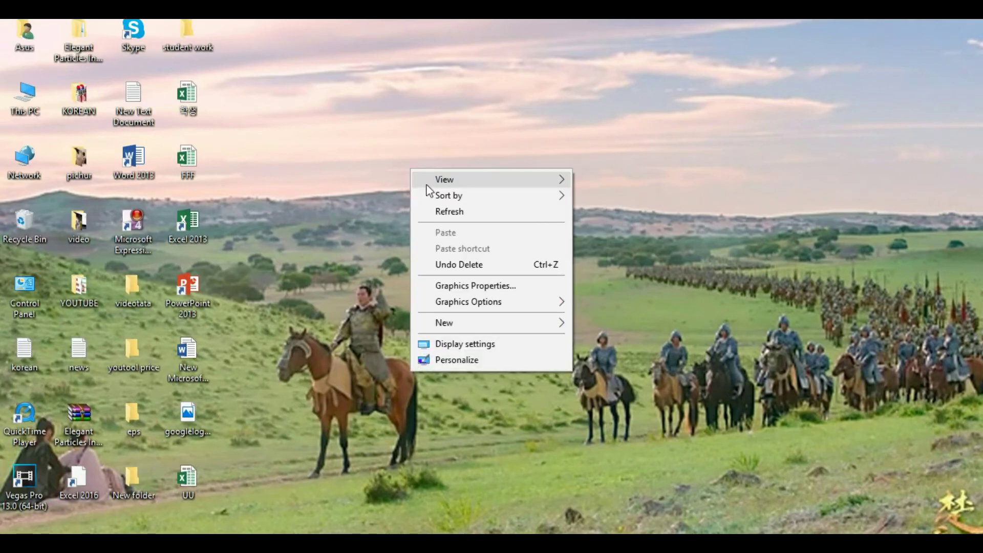
pyautogui.click(438, 210)
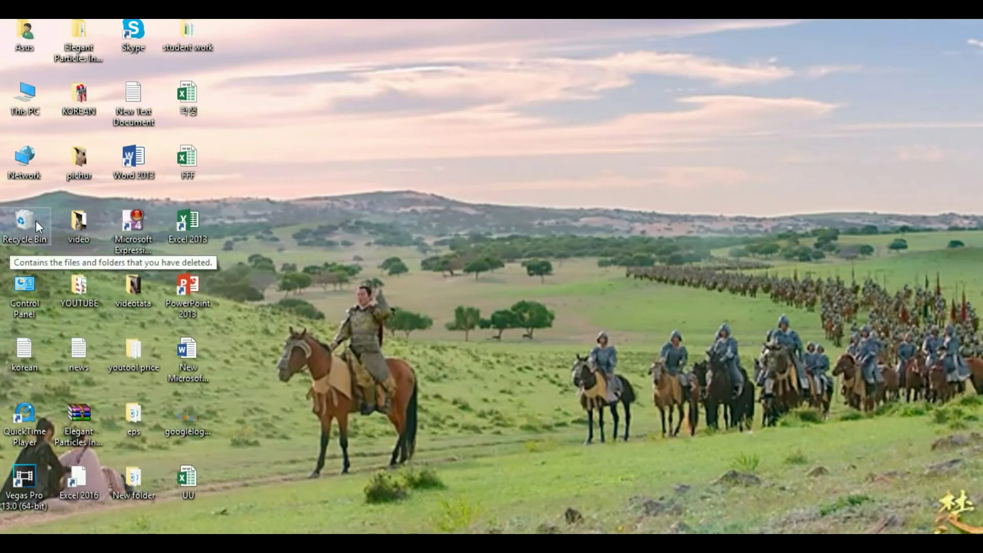
# Empty the Recycle Bin, confirm the permanent deletion and grant administrator permission for all current items
pyautogui.rightClick(20, 223)
pyautogui.click(45, 251)
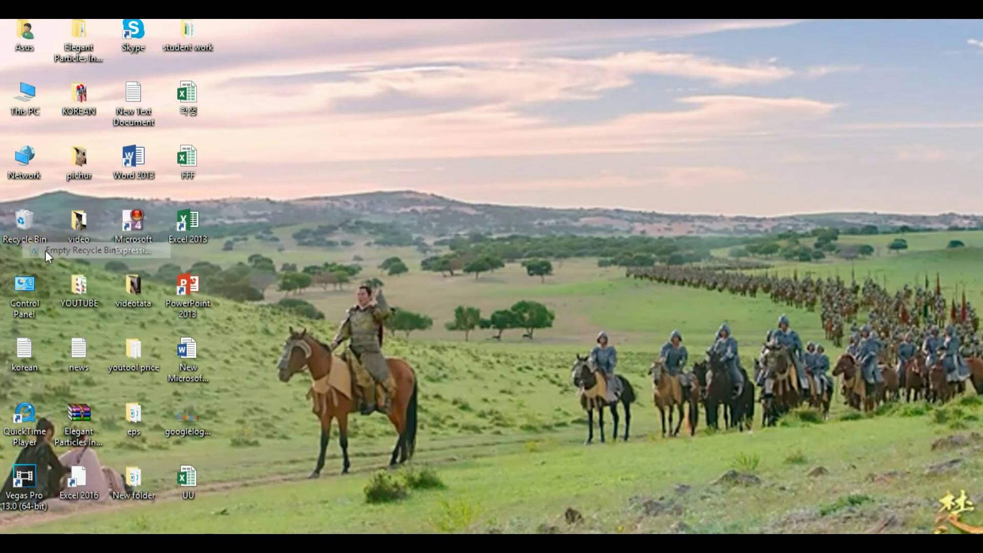
pyautogui.click(561, 296)
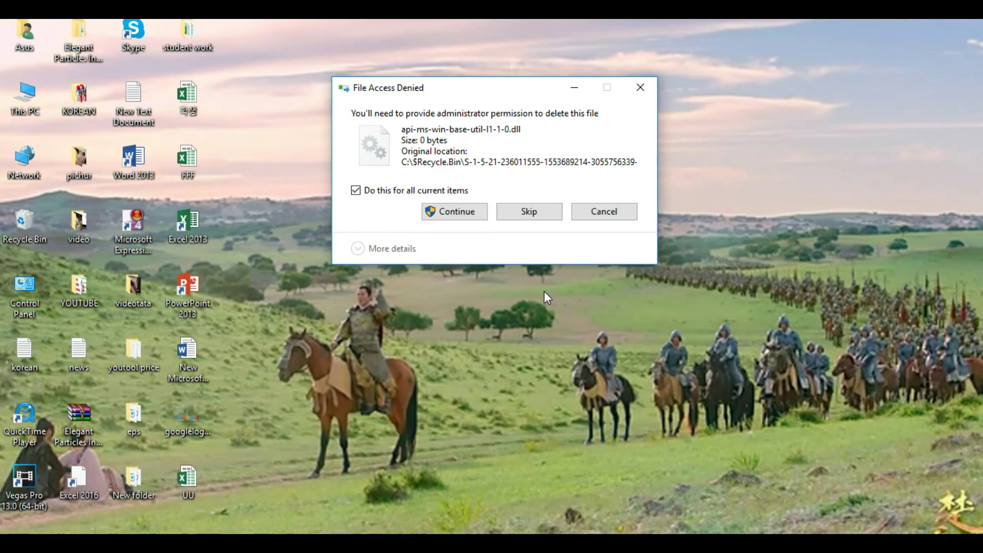
pyautogui.click(465, 212)
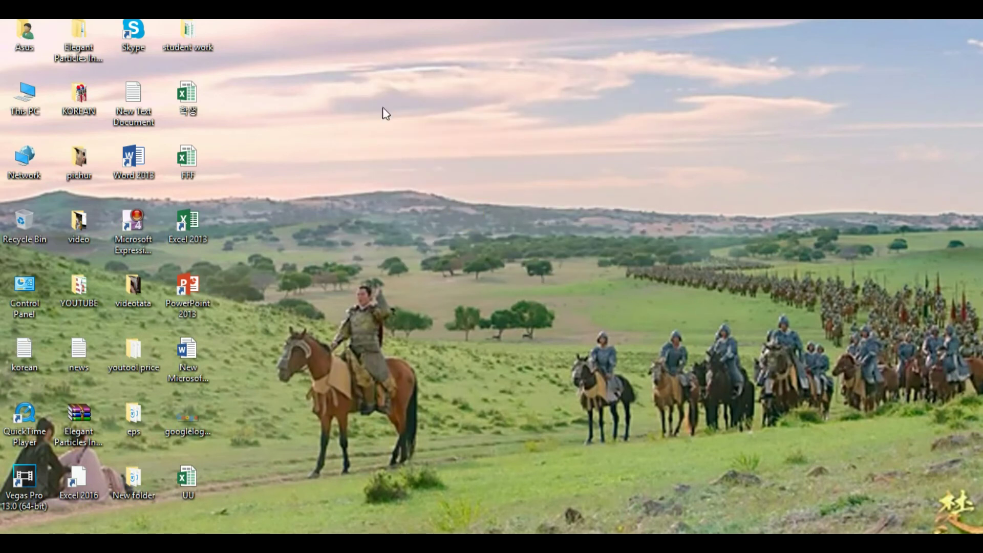
# Refresh the desktop four times after emptying the Recycle Bin
pyautogui.rightClick(383, 91)
pyautogui.click(411, 134)
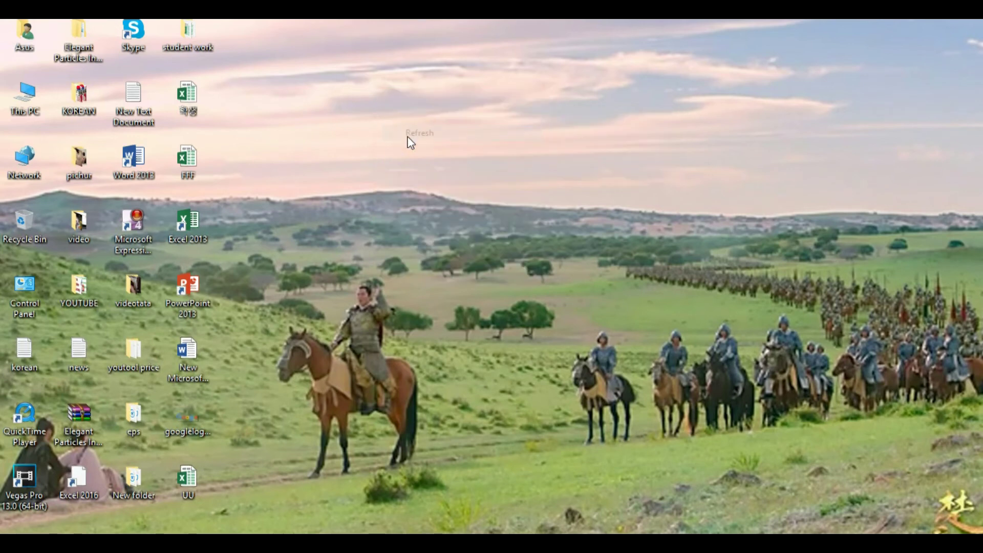
pyautogui.rightClick(411, 136)
pyautogui.click(468, 184)
pyautogui.rightClick(455, 178)
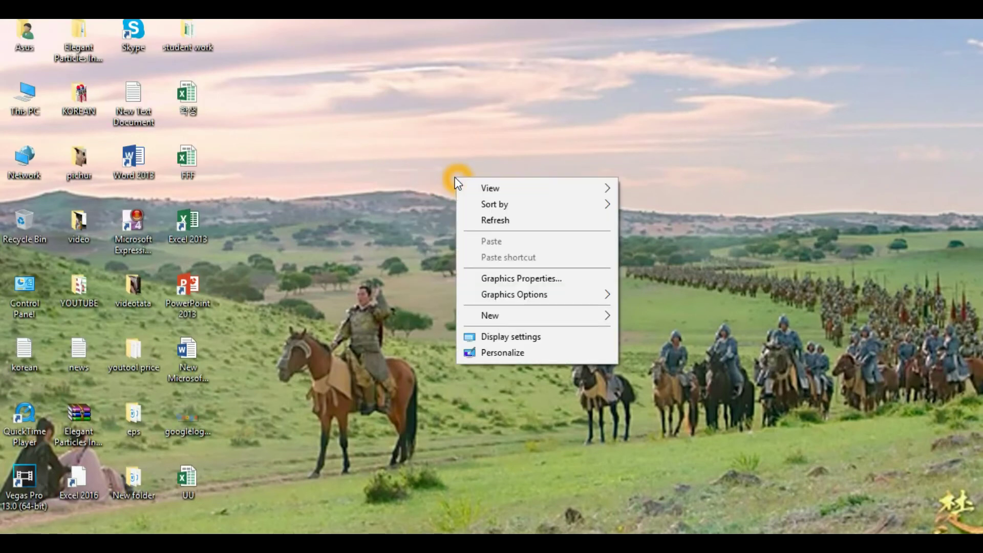
pyautogui.click(477, 220)
pyautogui.rightClick(451, 110)
pyautogui.click(484, 155)
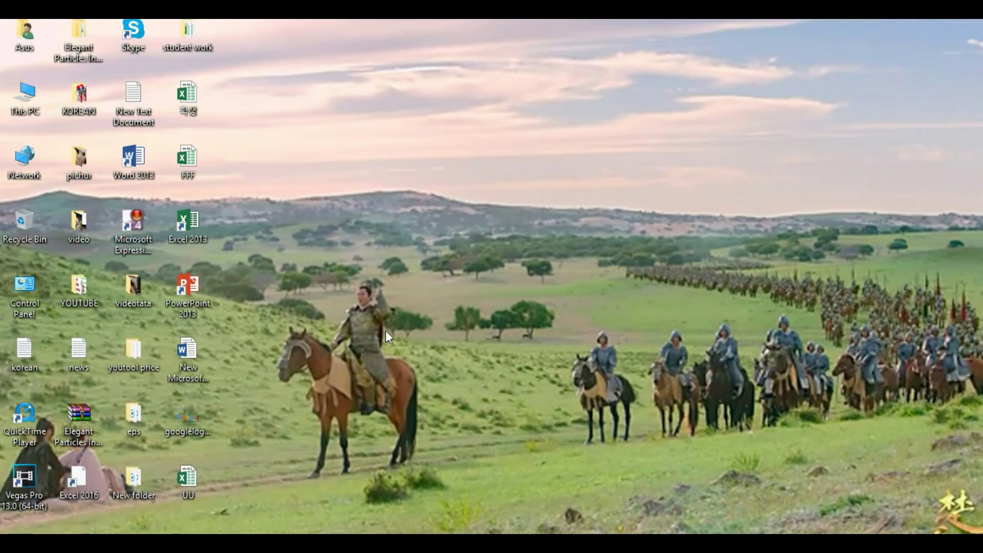
pyautogui.click(388, 527)
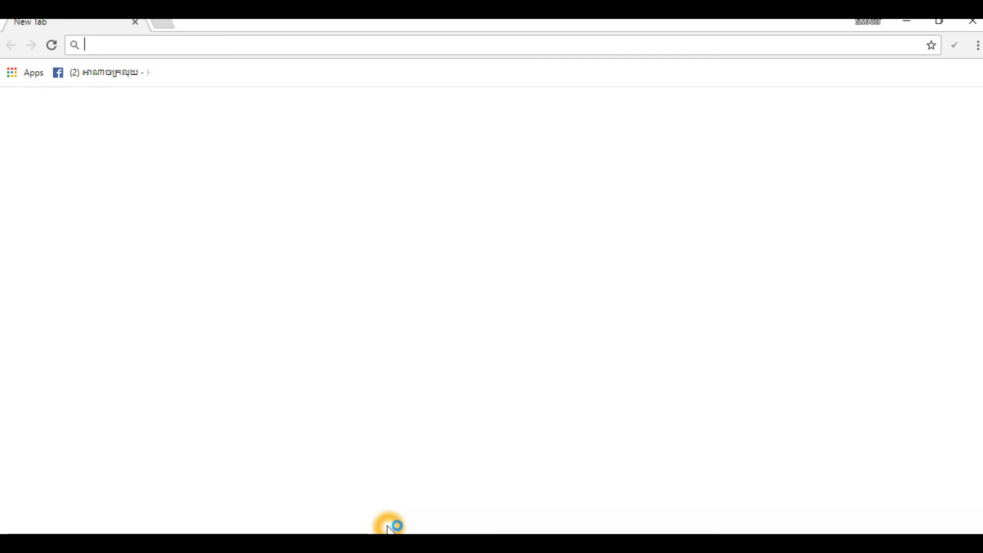
pyautogui.scroll(-1, 435, 441)
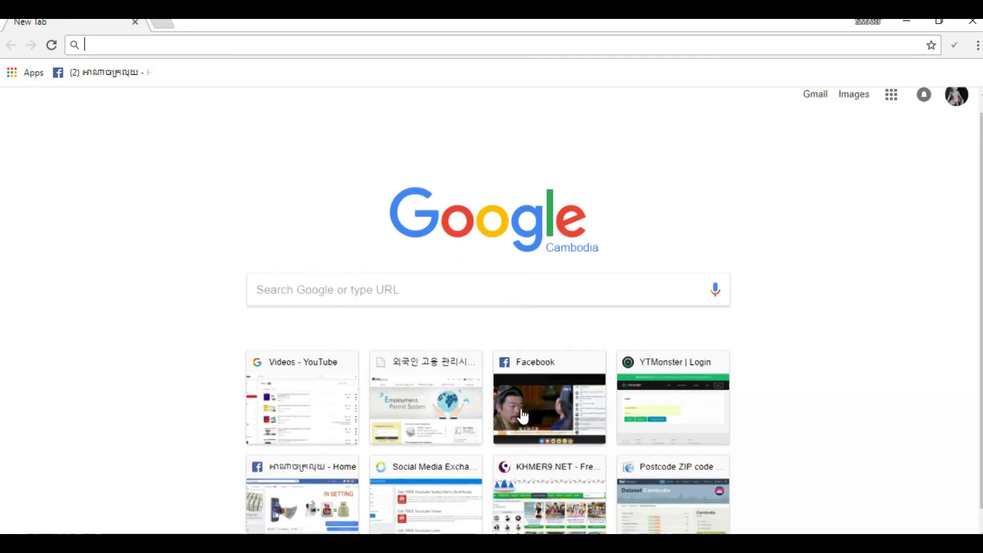
pyautogui.click(465, 375)
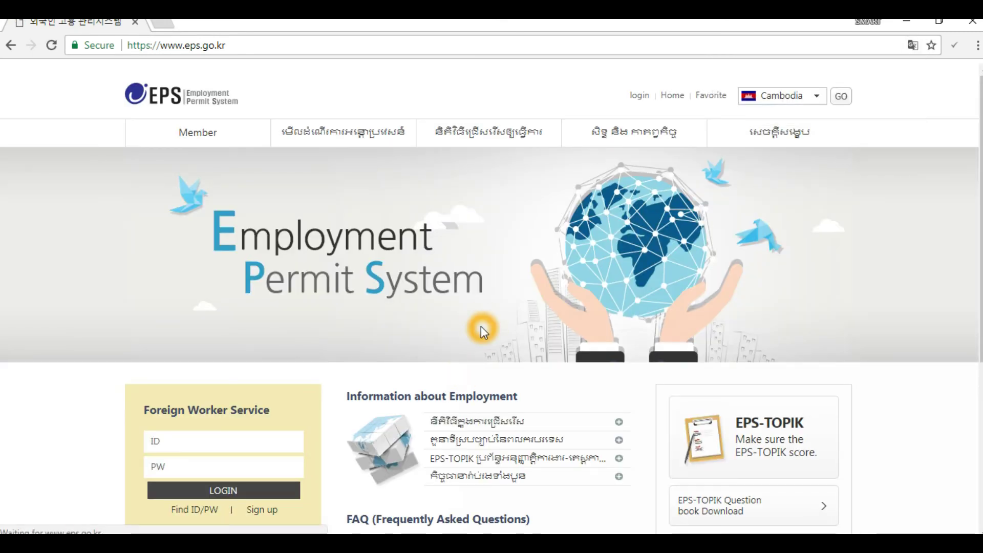
pyautogui.scroll(-5, 481, 327)
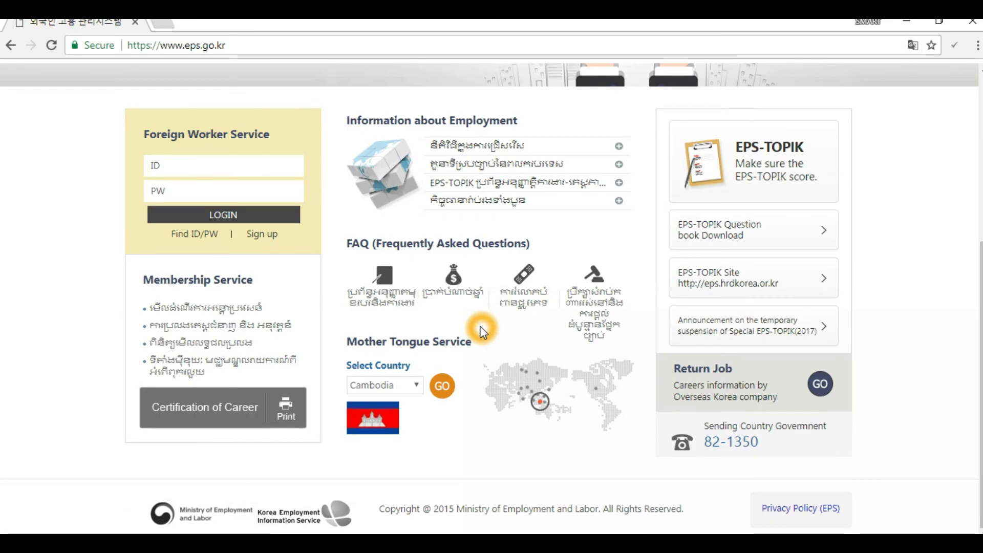
pyautogui.scroll(5, 481, 331)
pyautogui.scroll(-5, 352, 355)
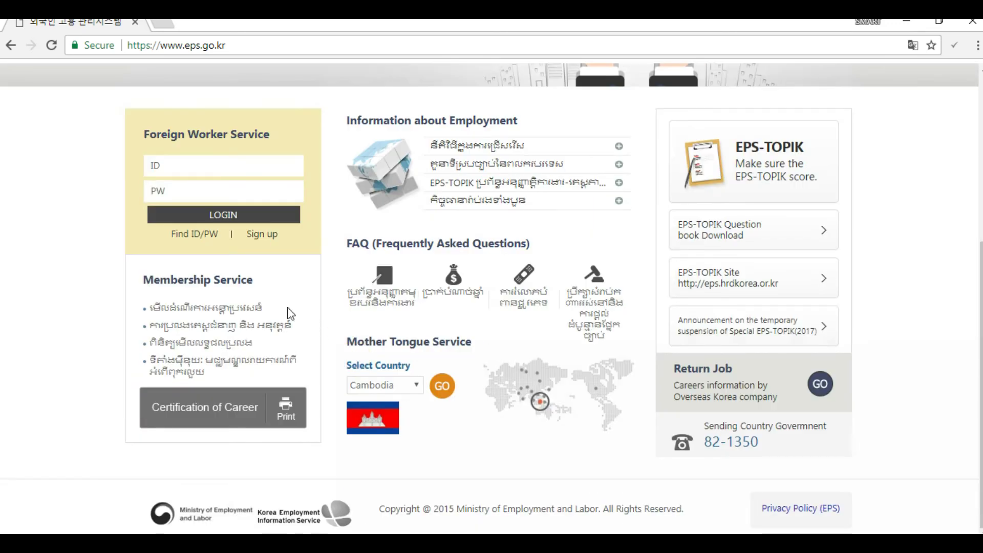
pyautogui.click(976, 24)
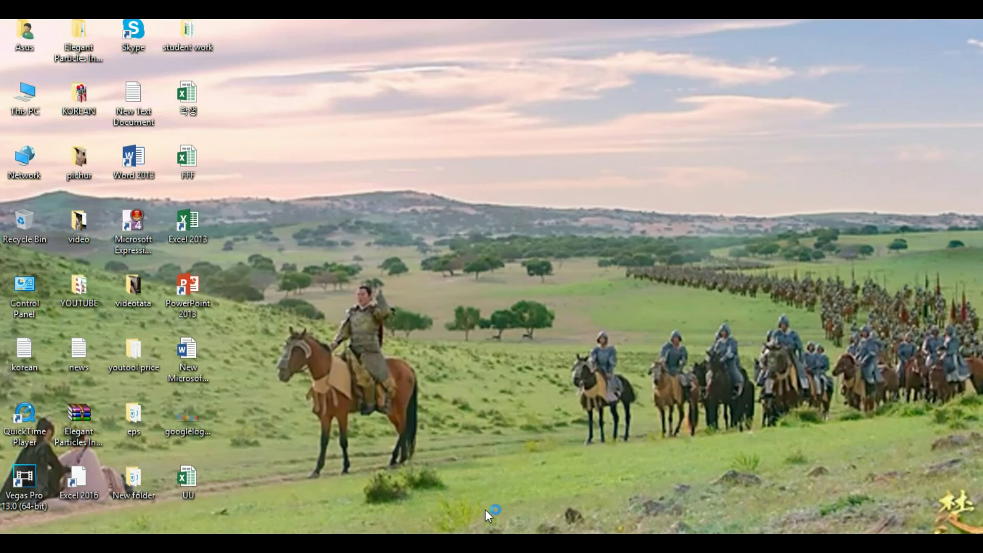
# Switch to Firefox, dismiss its default browser prompt and load YouTube from the top sites
pyautogui.rightClick(478, 198)
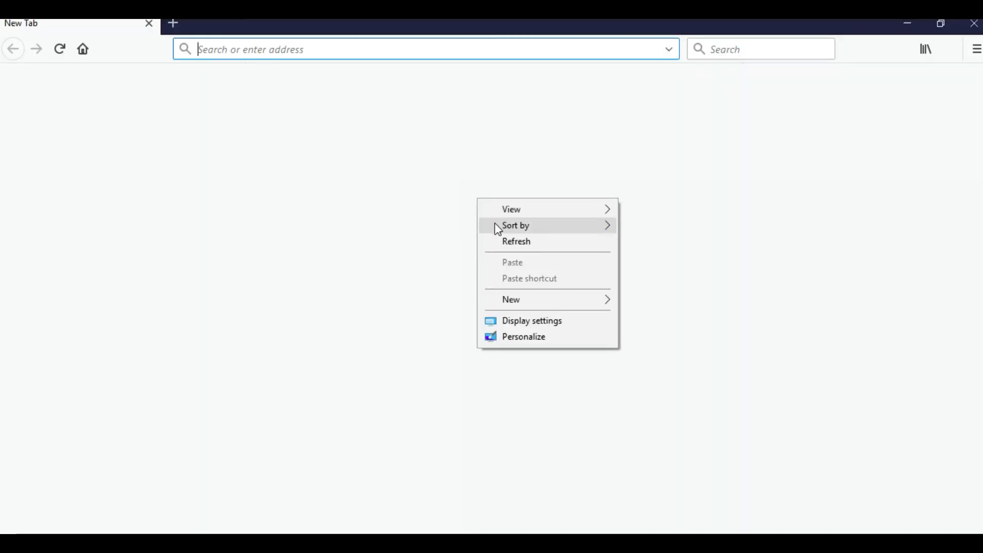
pyautogui.click(509, 246)
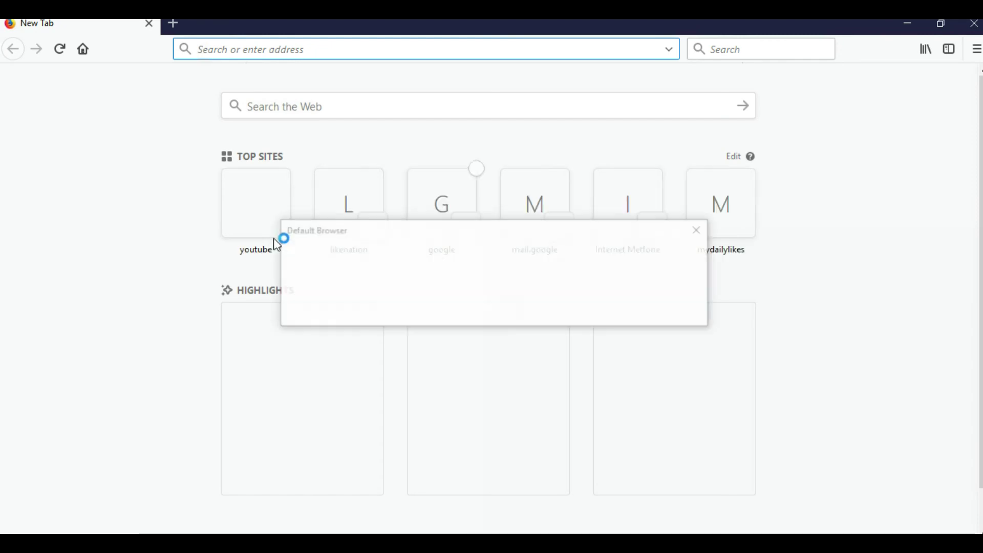
pyautogui.click(563, 308)
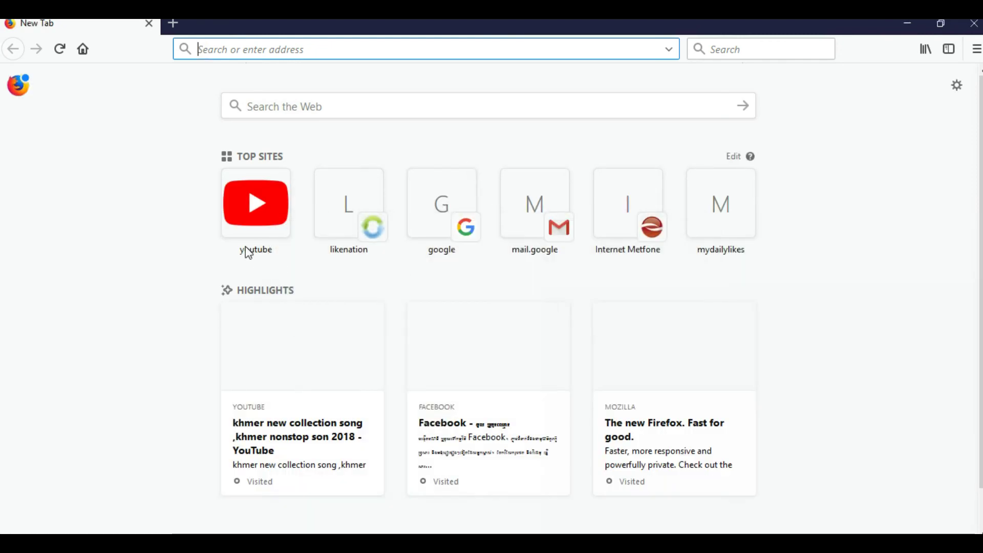
pyautogui.click(259, 210)
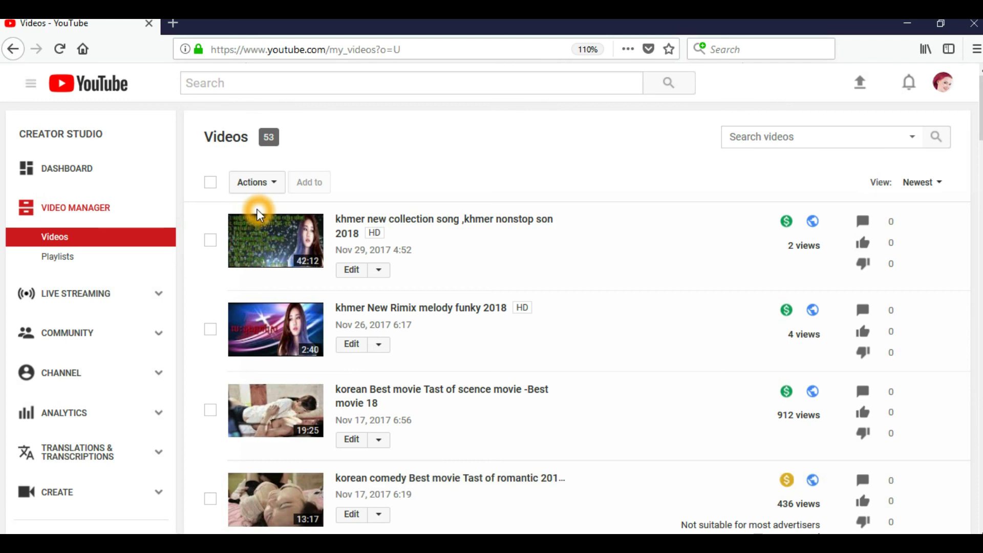
# Look through the uploaded videos in YouTube's Video Manager down to the end of the first page, and minimize Firefox
pyautogui.scroll(-5, 257, 221)
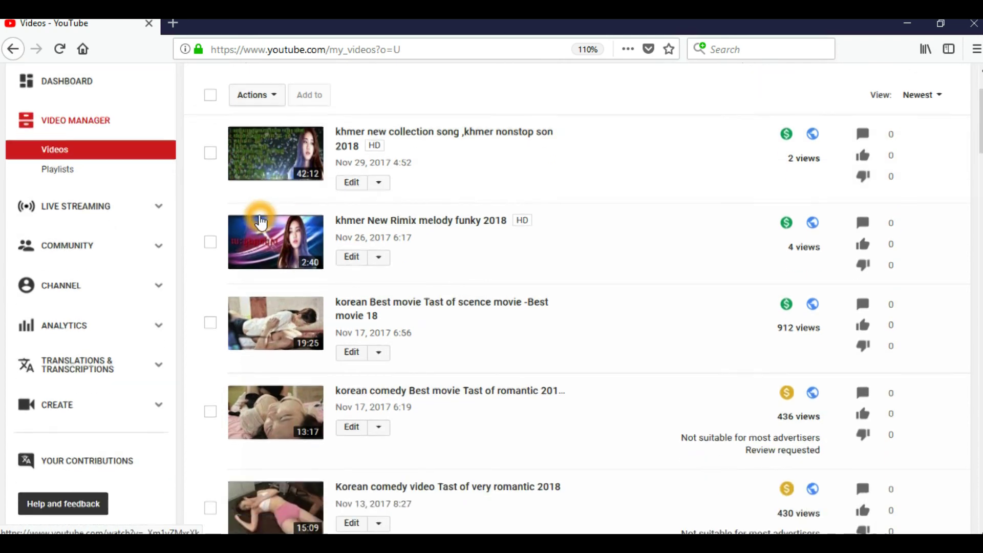
pyautogui.scroll(-20, 263, 225)
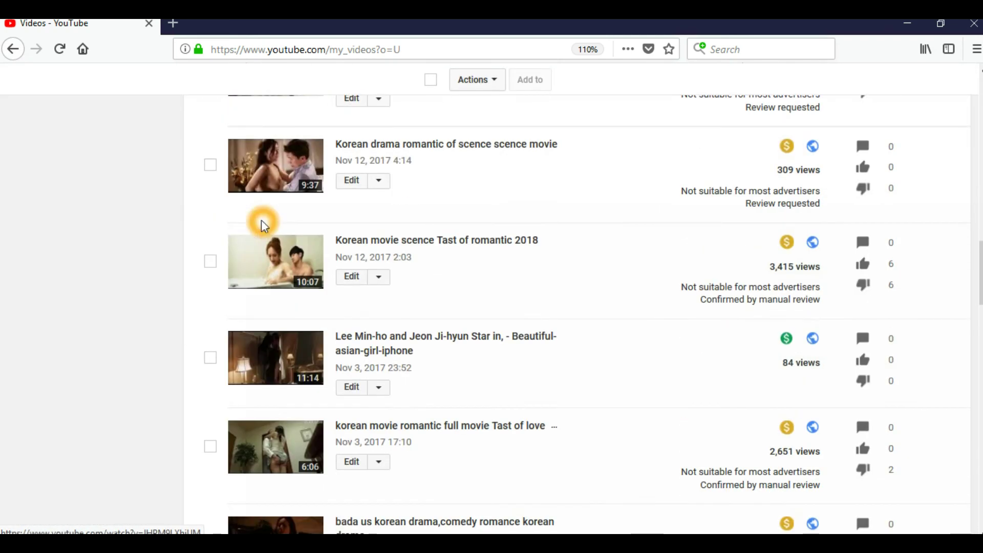
pyautogui.scroll(-18, 264, 229)
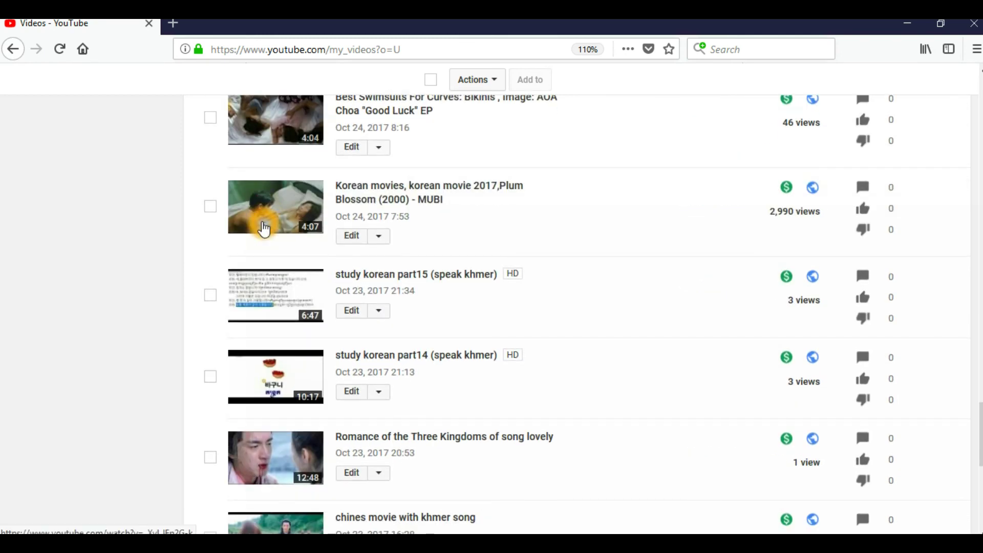
pyautogui.scroll(3, 264, 228)
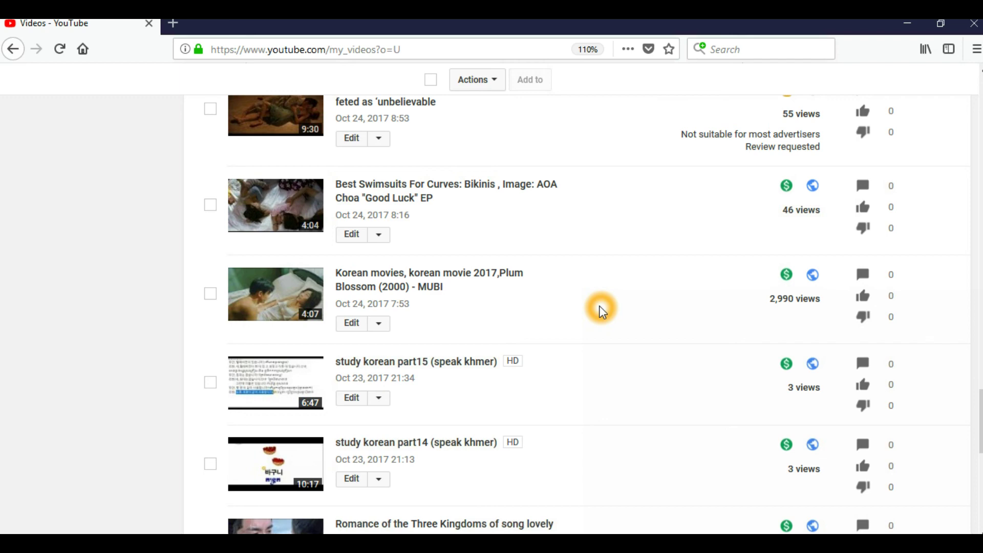
pyautogui.scroll(-10, 602, 310)
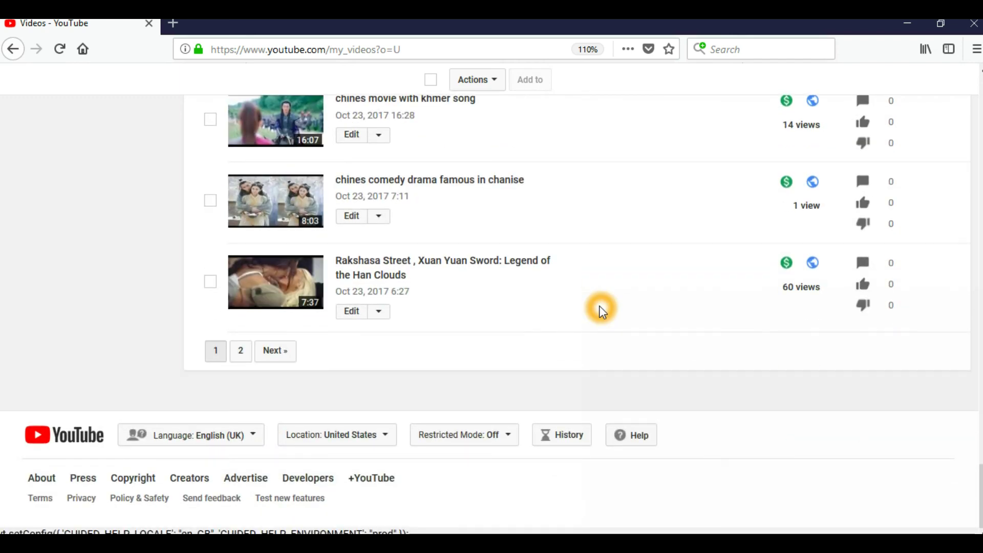
pyautogui.click(908, 23)
# Refresh the desktop twice with the browser minimized
pyautogui.rightClick(633, 96)
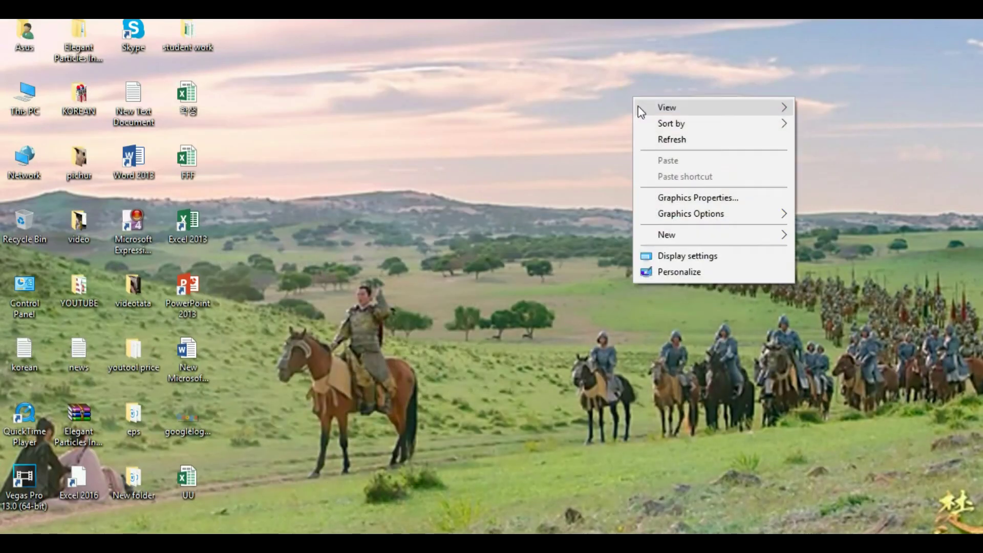
pyautogui.click(657, 139)
pyautogui.rightClick(654, 134)
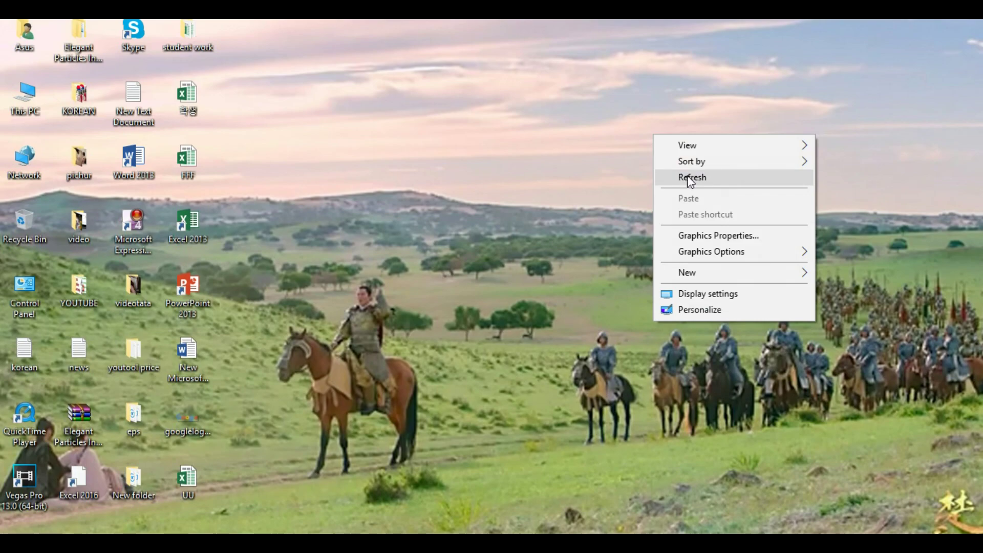